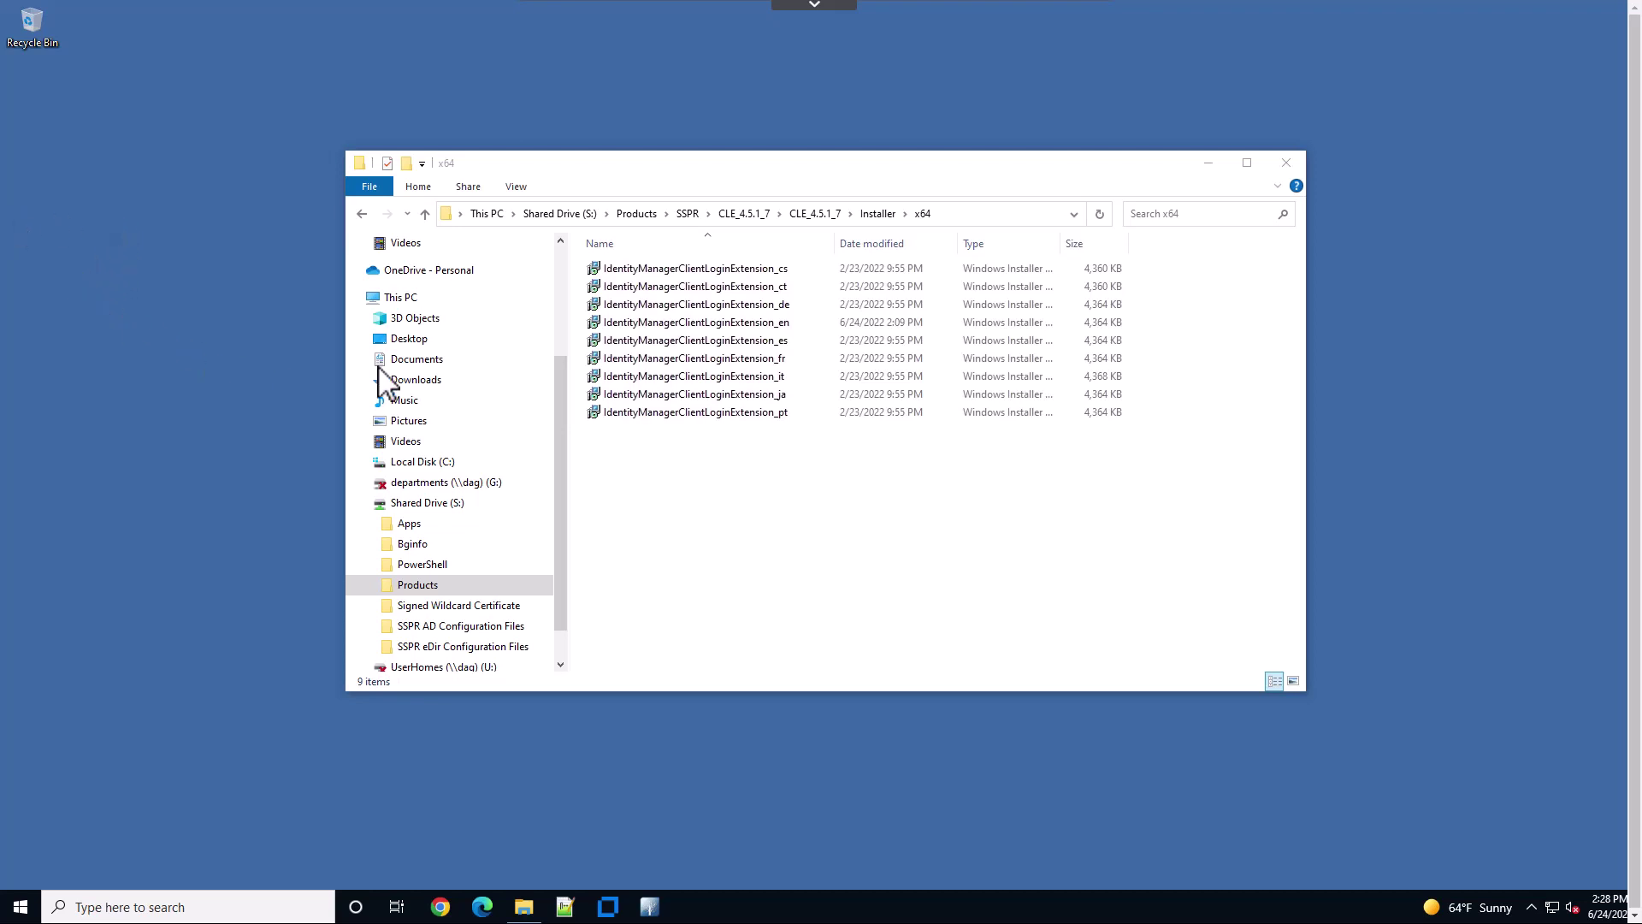
# Run the English IdentityManagerClientLoginExtension_en installer from the Installer\x64 folder
pyautogui.click(737, 324)
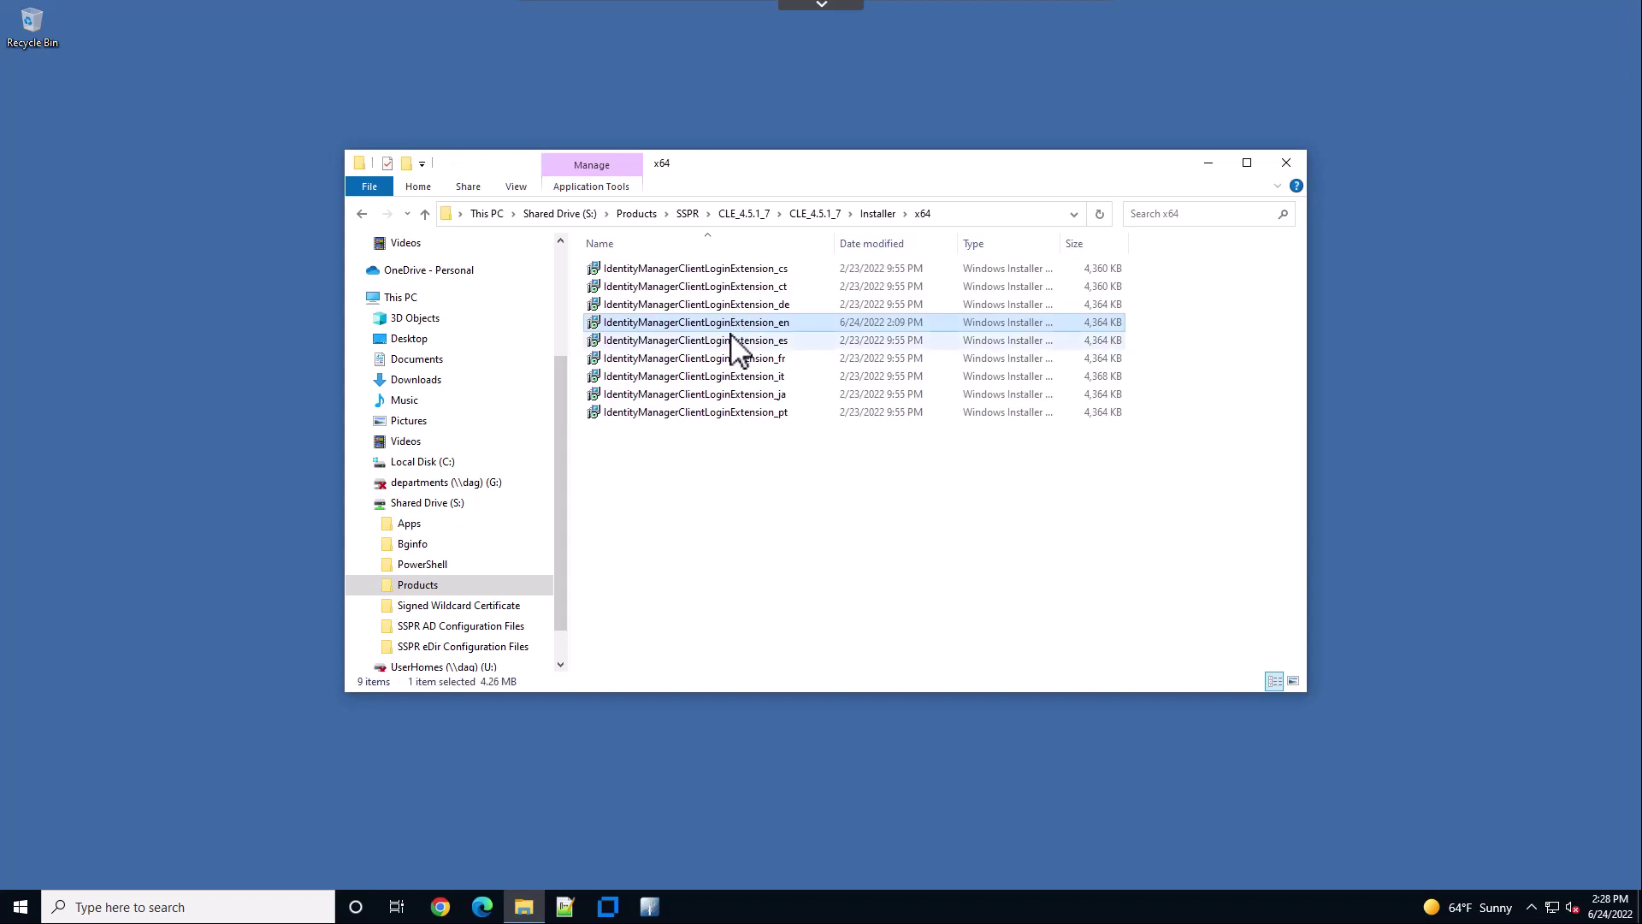
pyautogui.doubleClick(738, 324)
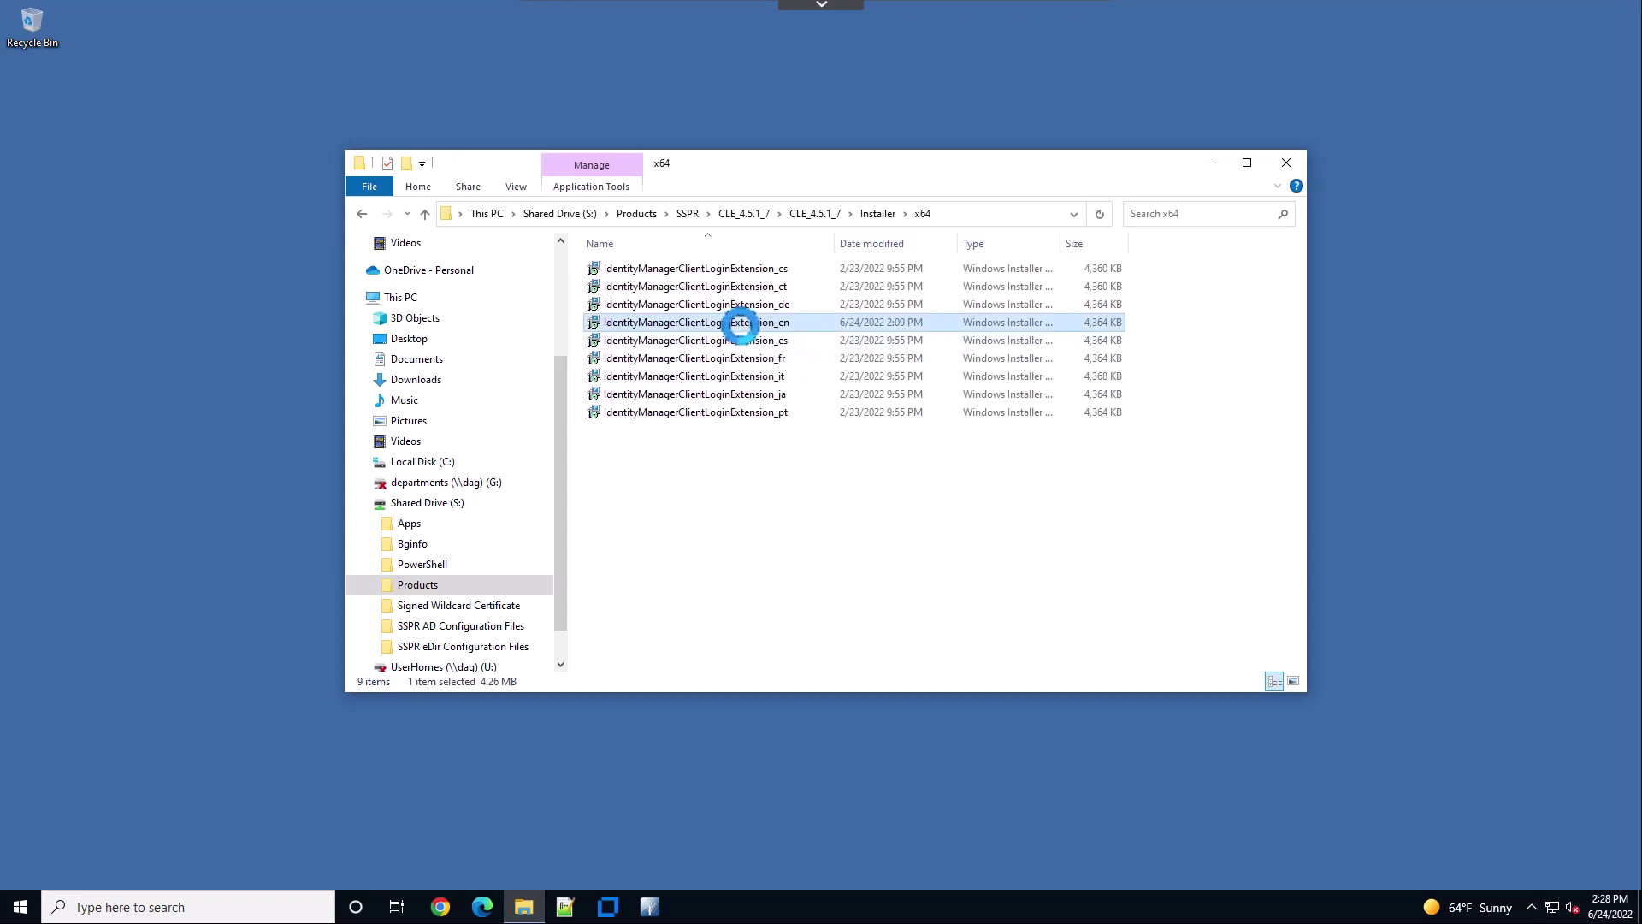
# Install Client Login Extension 4.5.1 through the setup wizard and finish it
pyautogui.rightClick(741, 323)
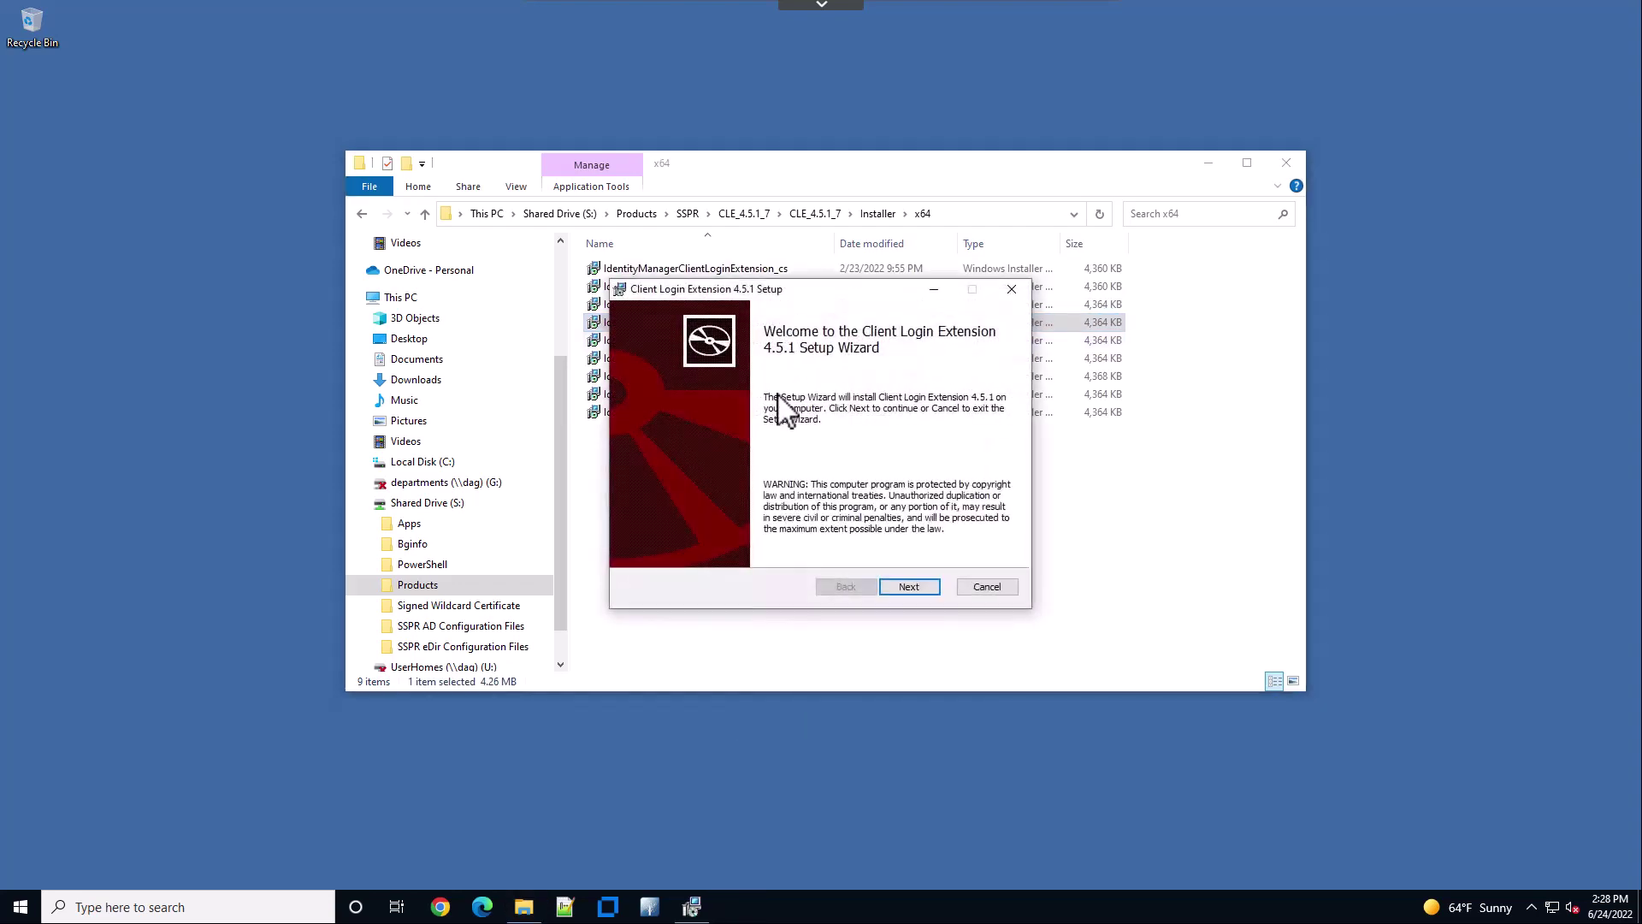
pyautogui.click(929, 593)
pyautogui.click(929, 589)
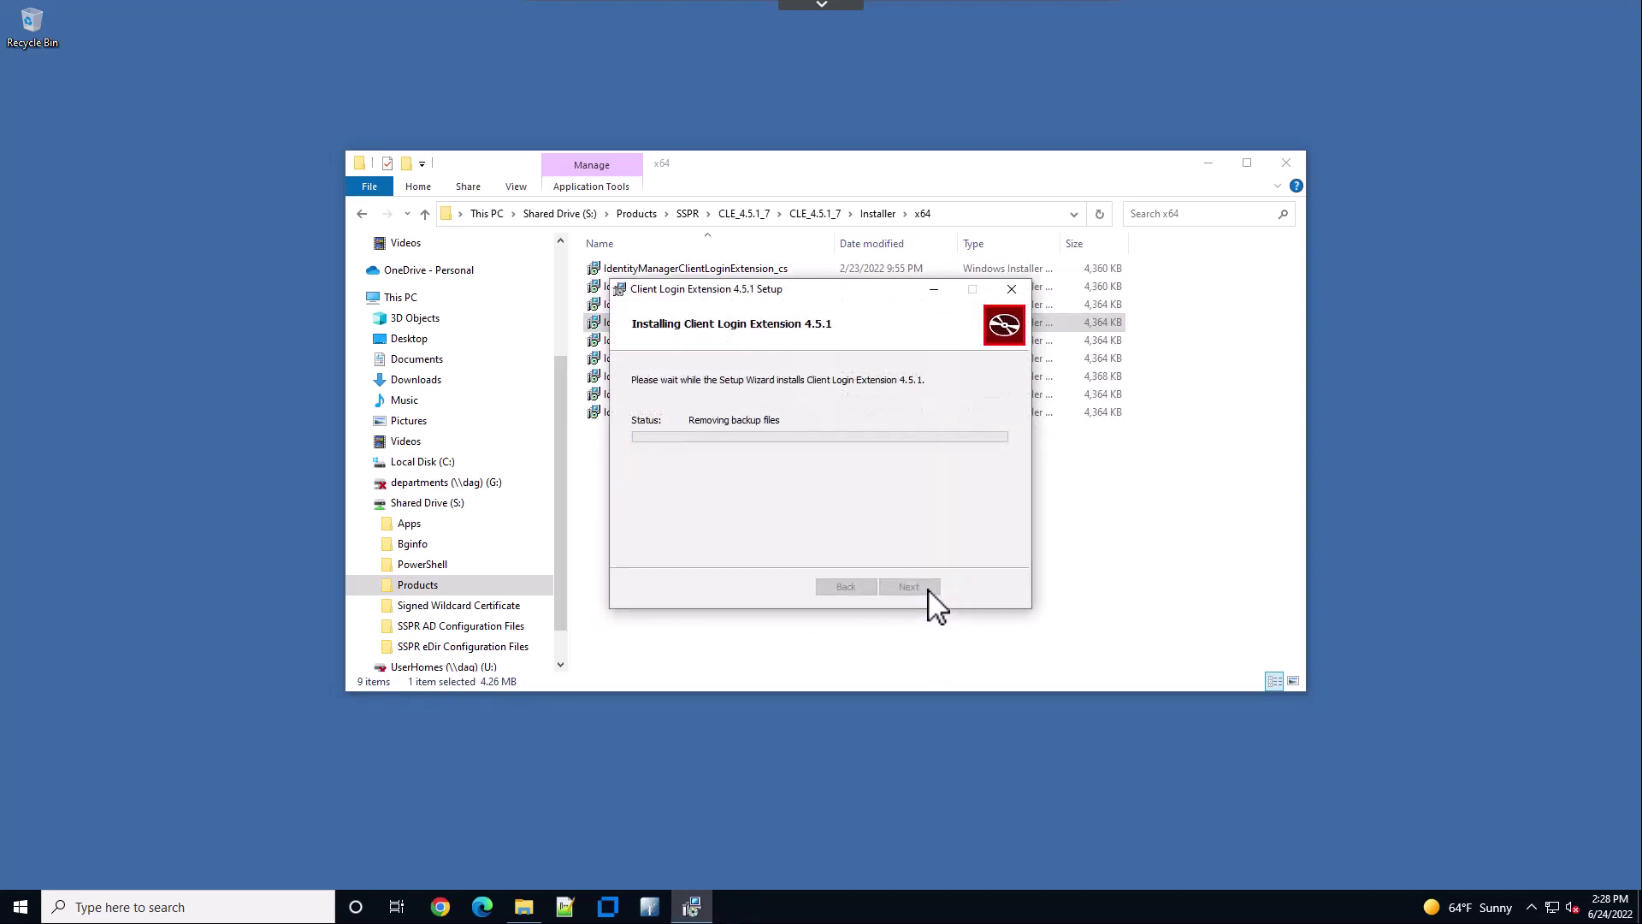
pyautogui.click(908, 587)
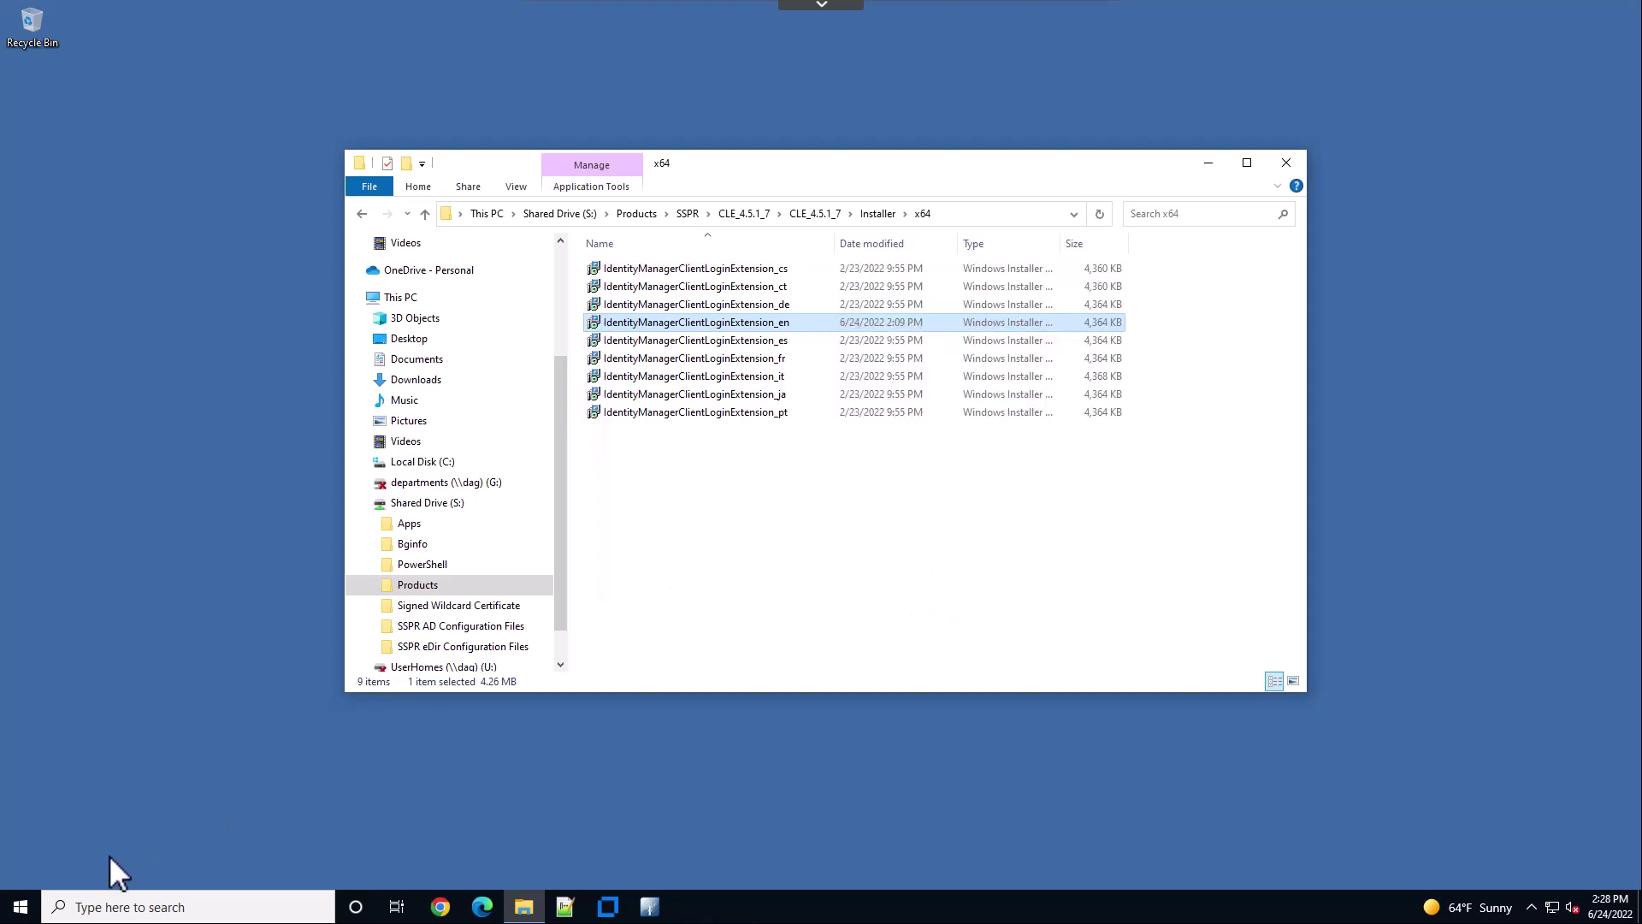
# Restart Windows from the Start menu's power options so the extension loads
pyautogui.click(19, 905)
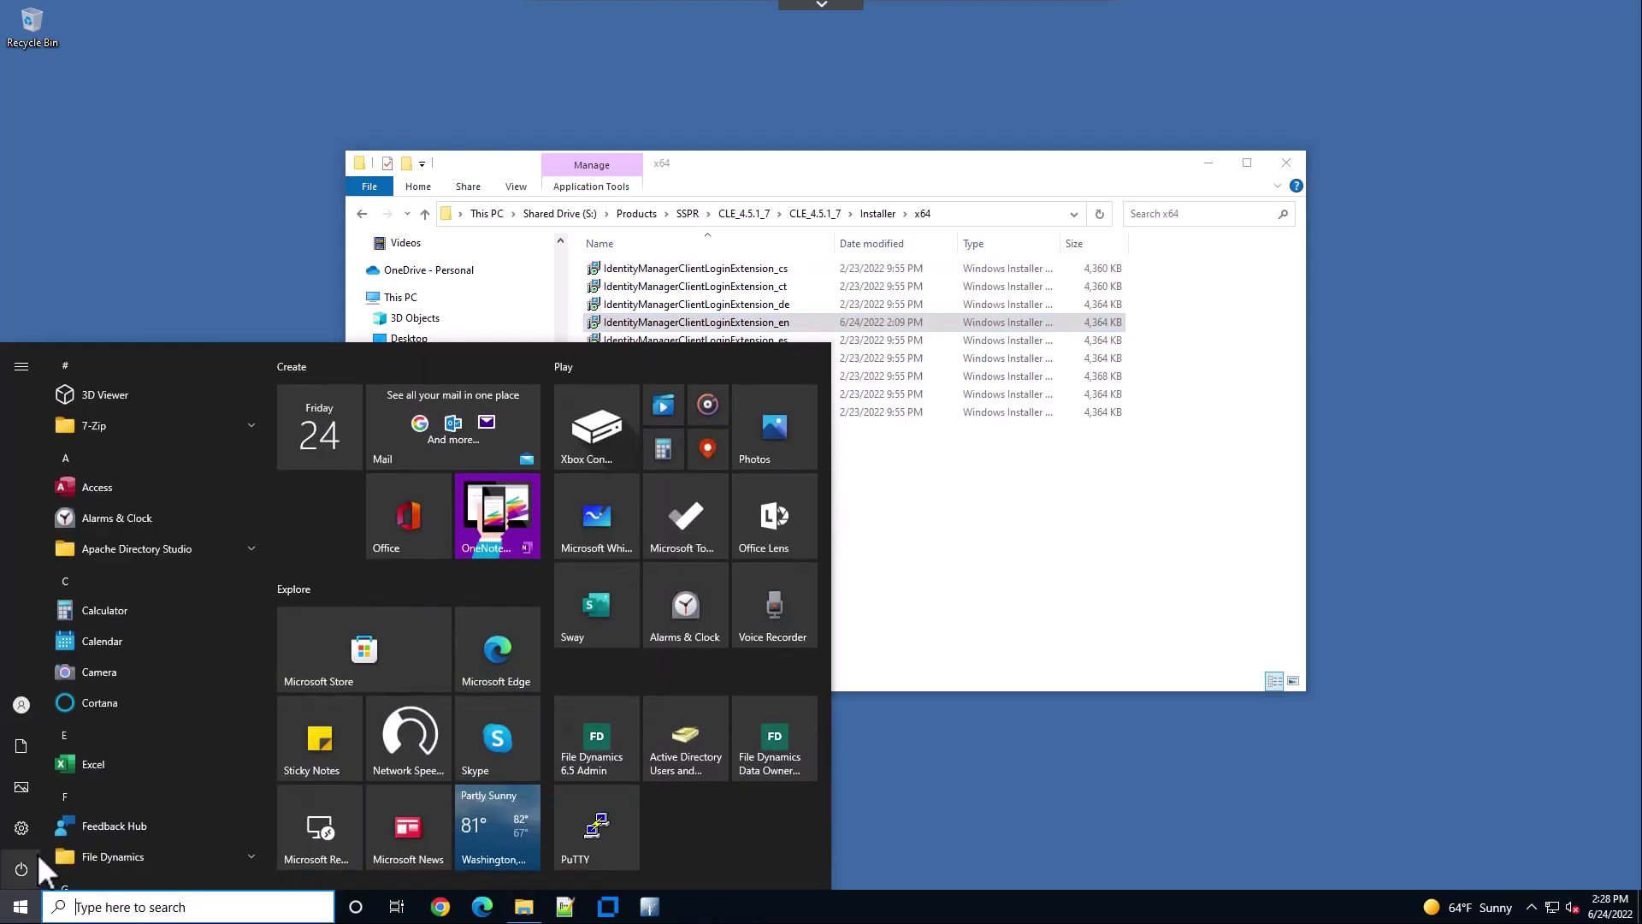
pyautogui.click(23, 865)
pyautogui.click(39, 826)
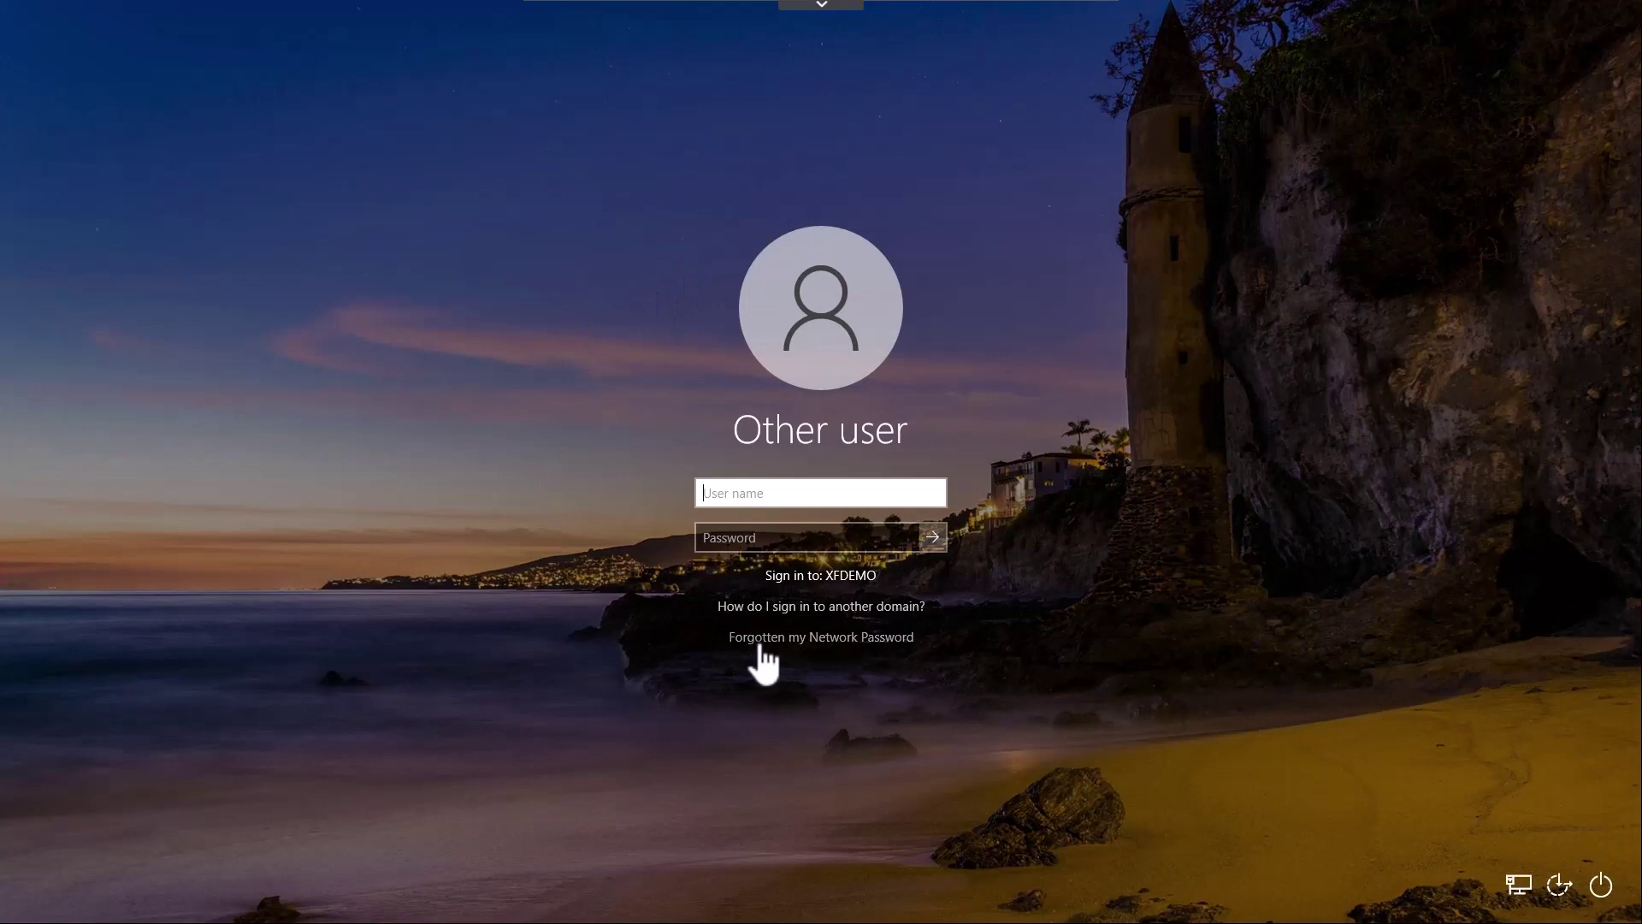
# Start Forgotten my Network Password, enter the account username, then verify with the one-time code
pyautogui.click(843, 643)
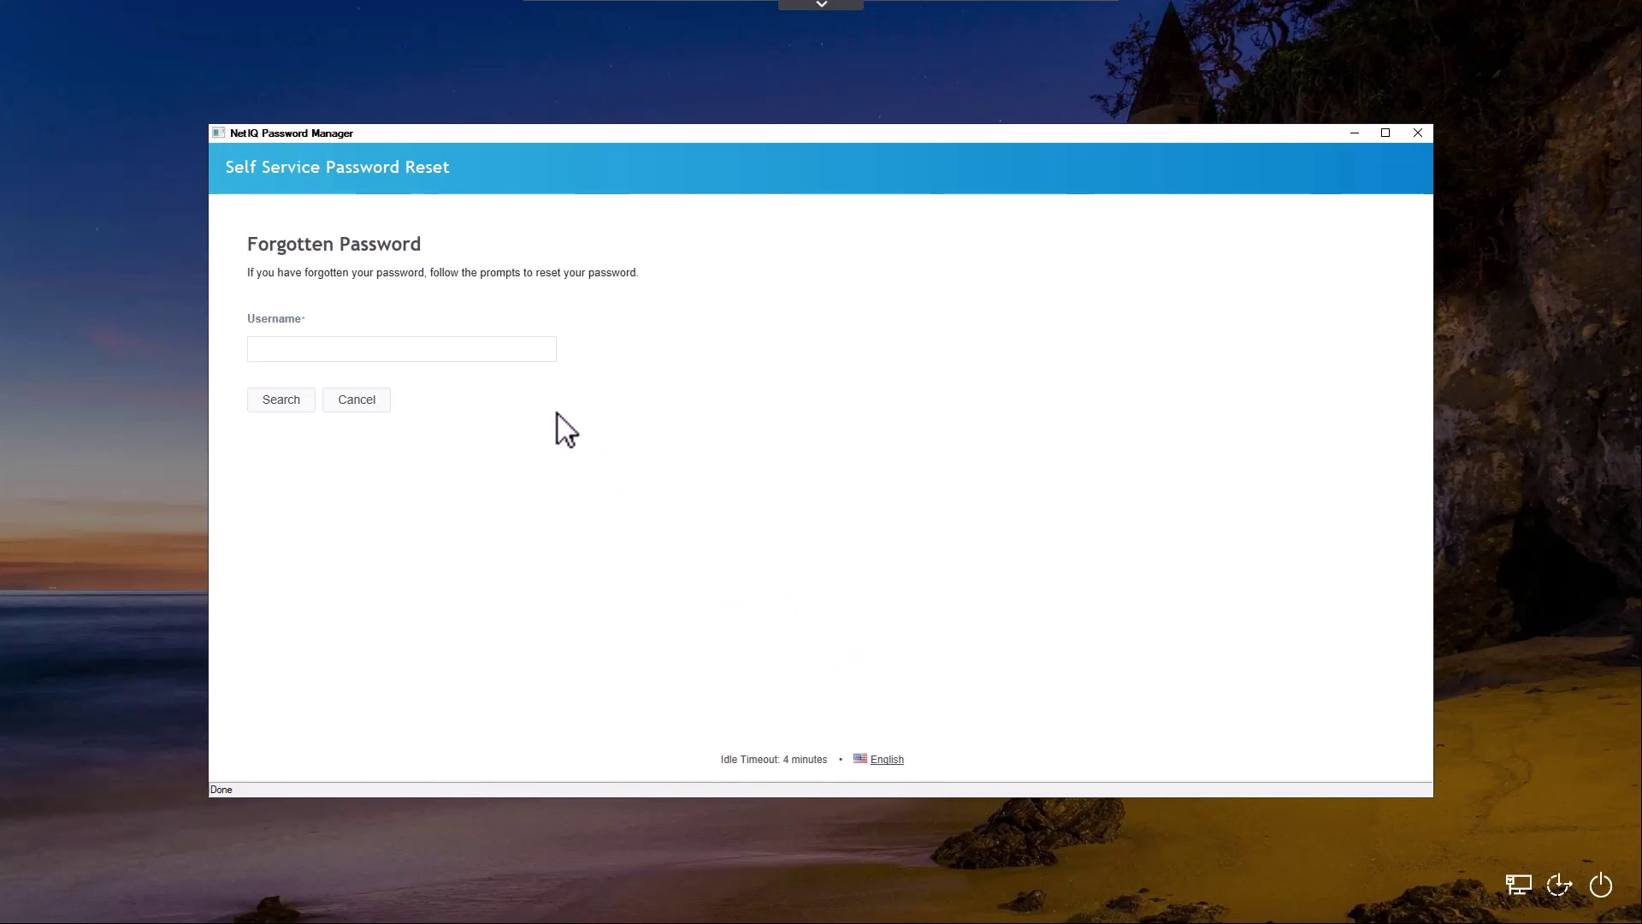
pyautogui.press('Return')
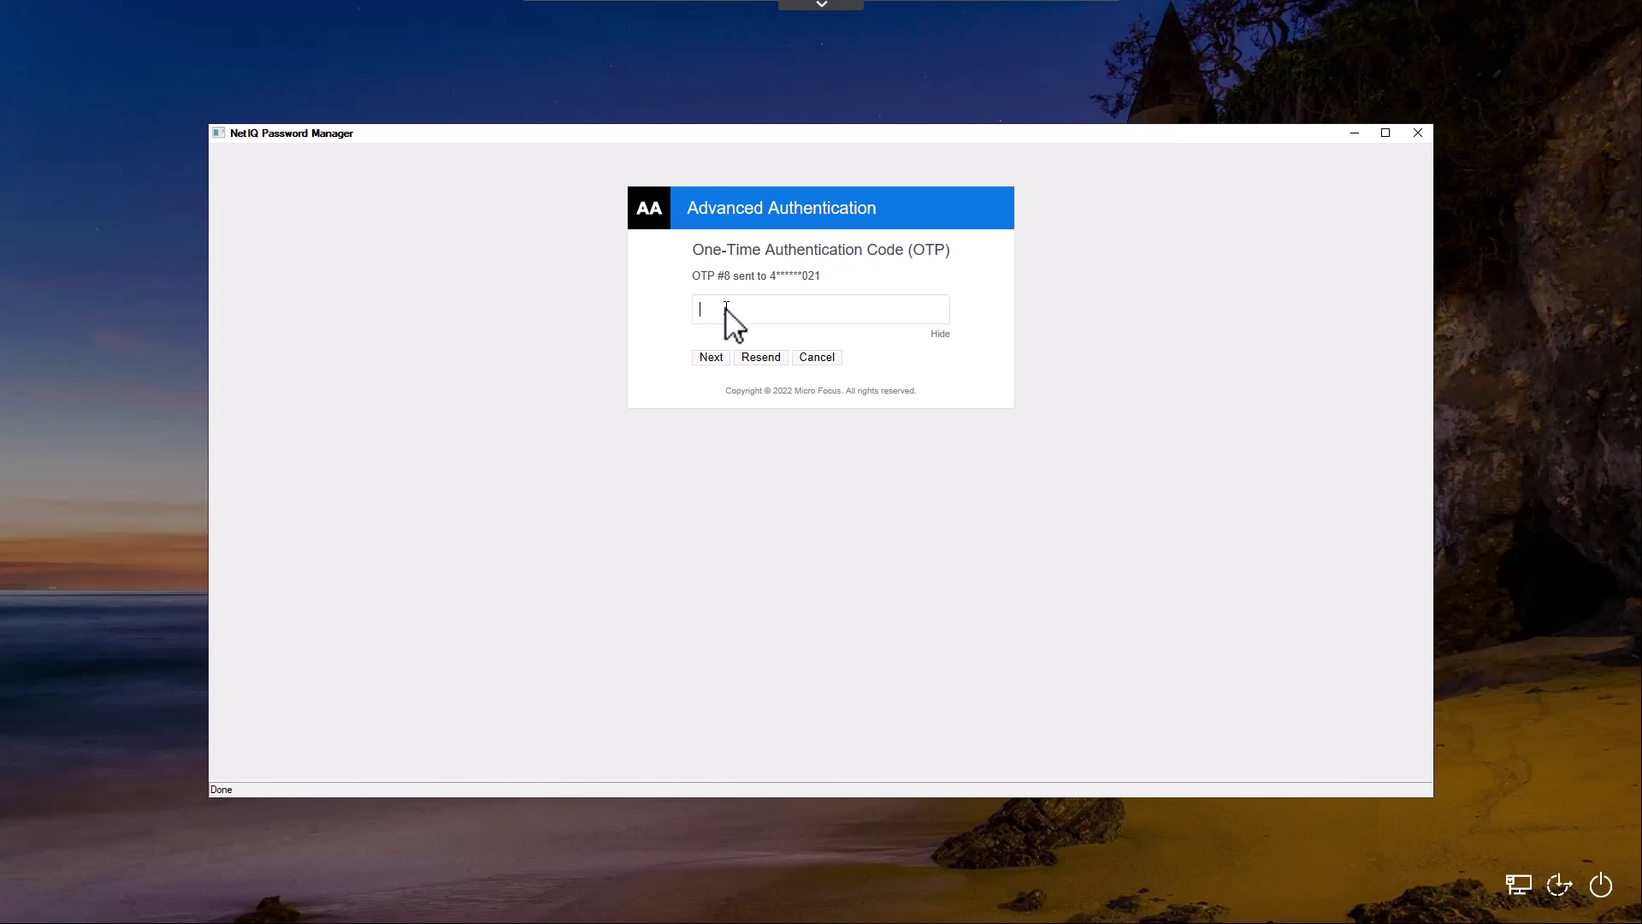
pyautogui.click(705, 359)
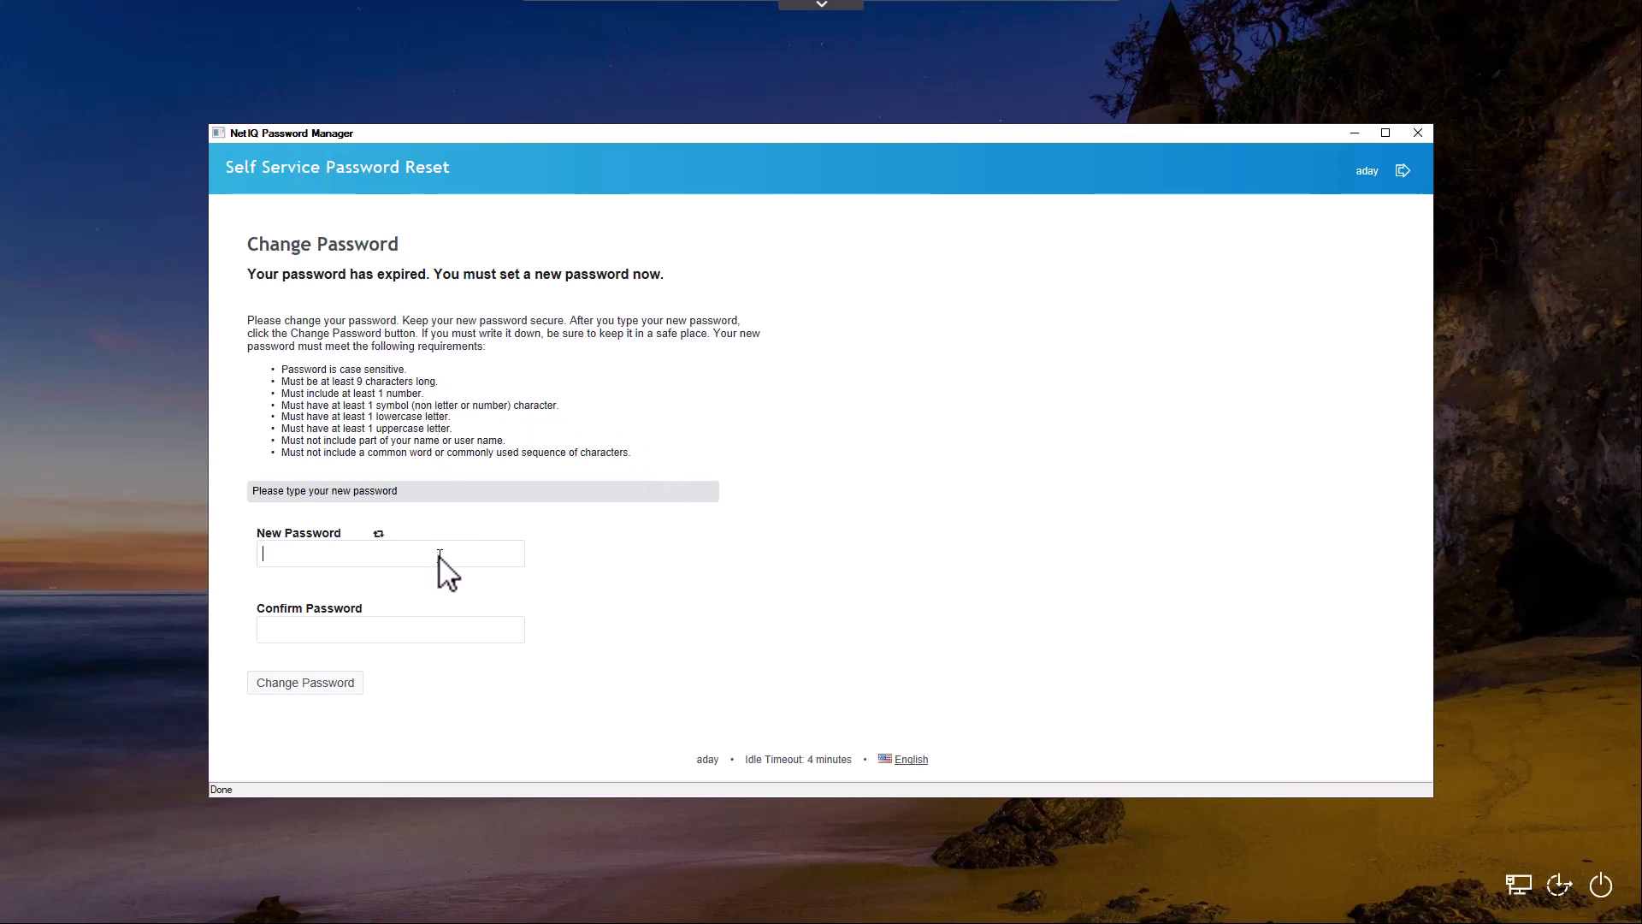
# Type a new password, clear the weak attempt, and retype a stronger one meeting the rules
pyautogui.write('*********')
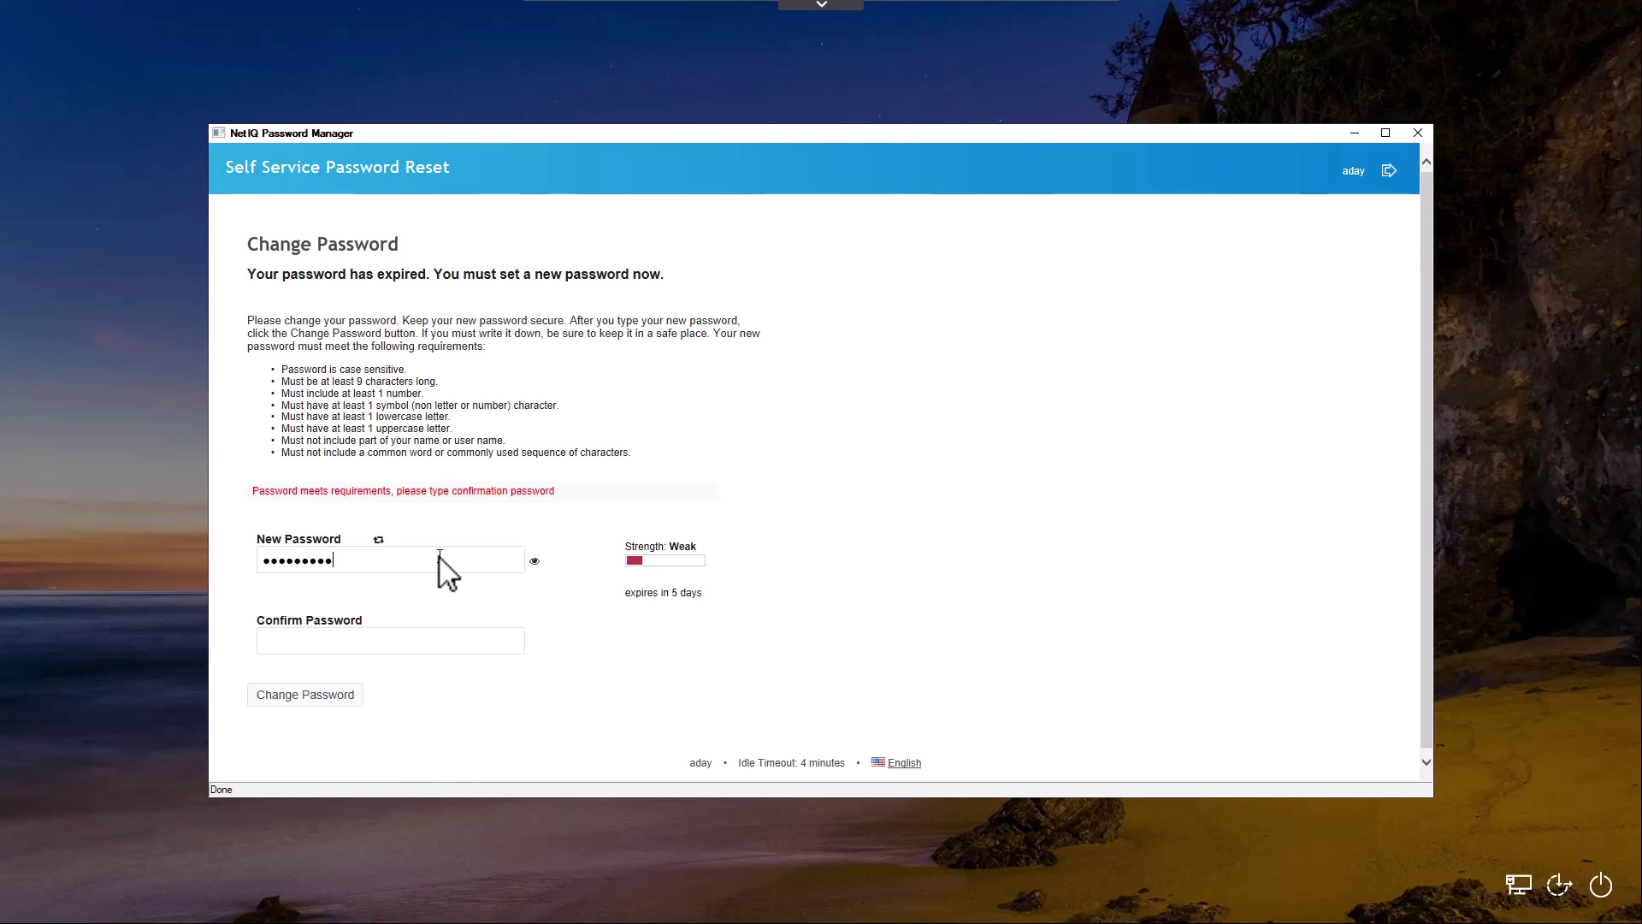
pyautogui.press('BackSpace')
pyautogui.press('BackSpace')
pyautogui.press('BackSpace')
pyautogui.press('BackSpace')
pyautogui.press('BackSpace')
pyautogui.press('BackSpace')
pyautogui.press('BackSpace')
pyautogui.press('BackSpace')
pyautogui.press('BackSpace')
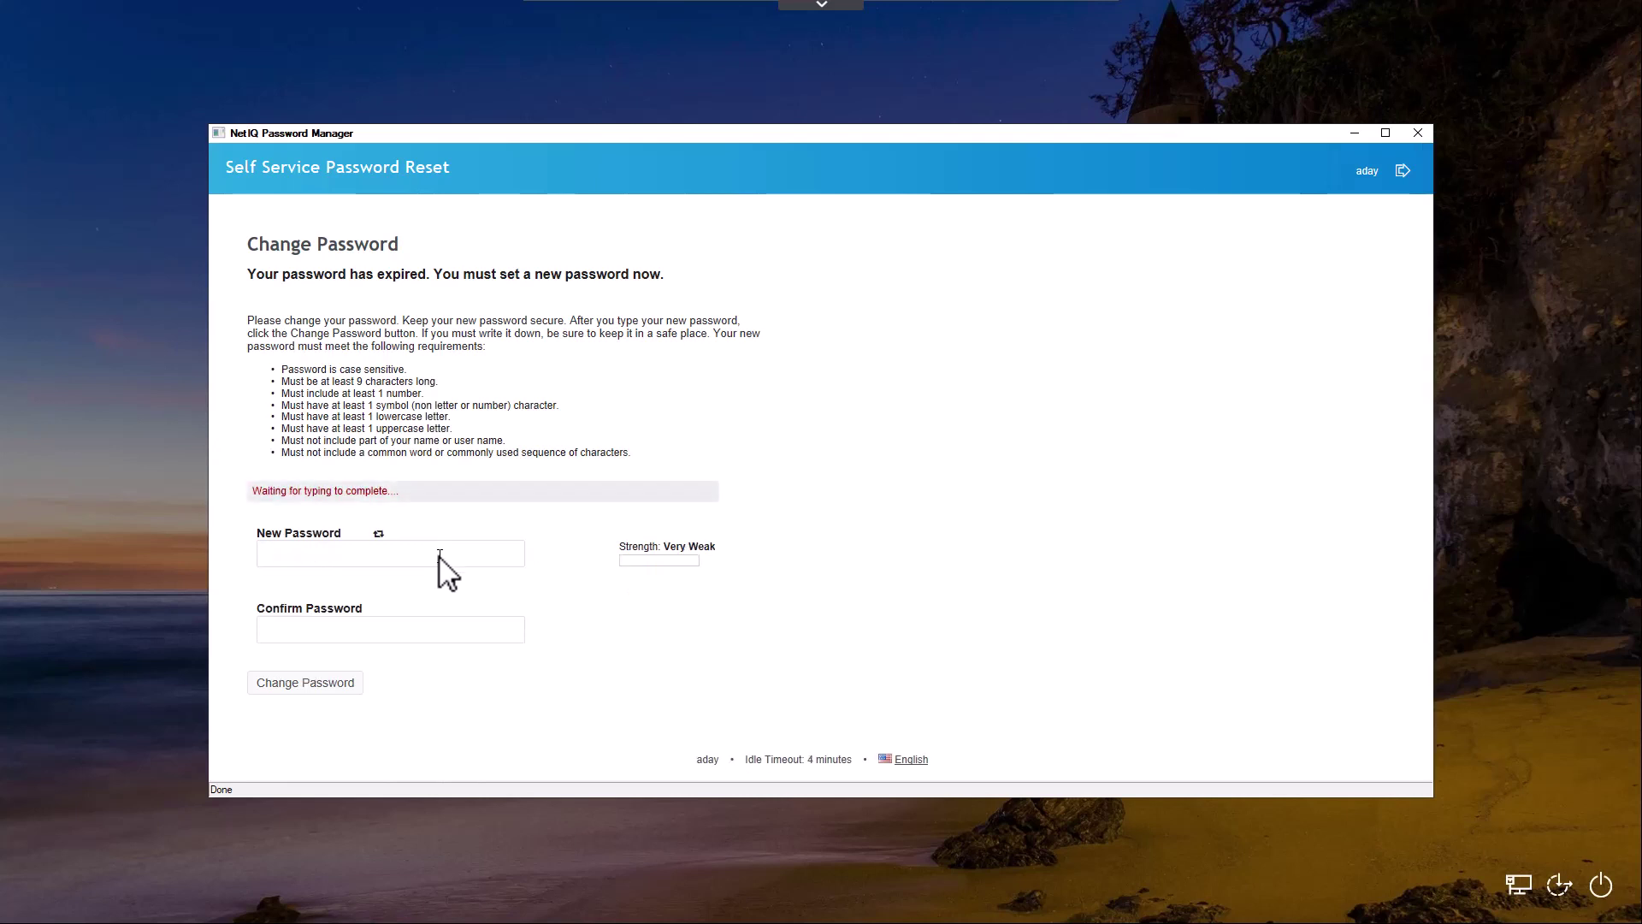
pyautogui.write('****')
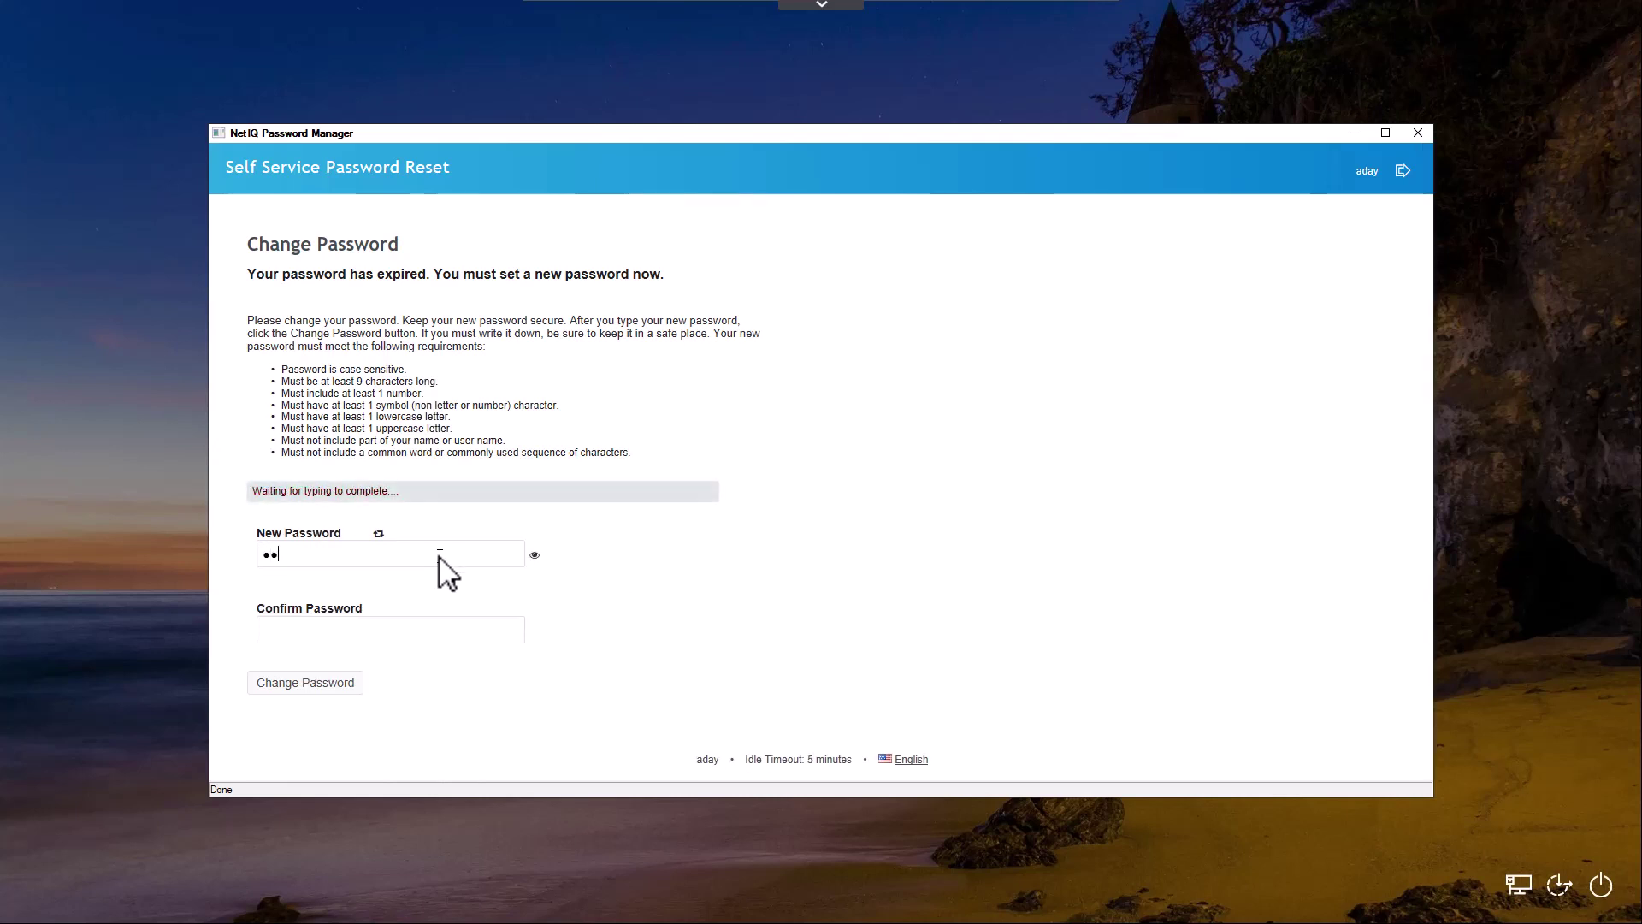
pyautogui.write('***')
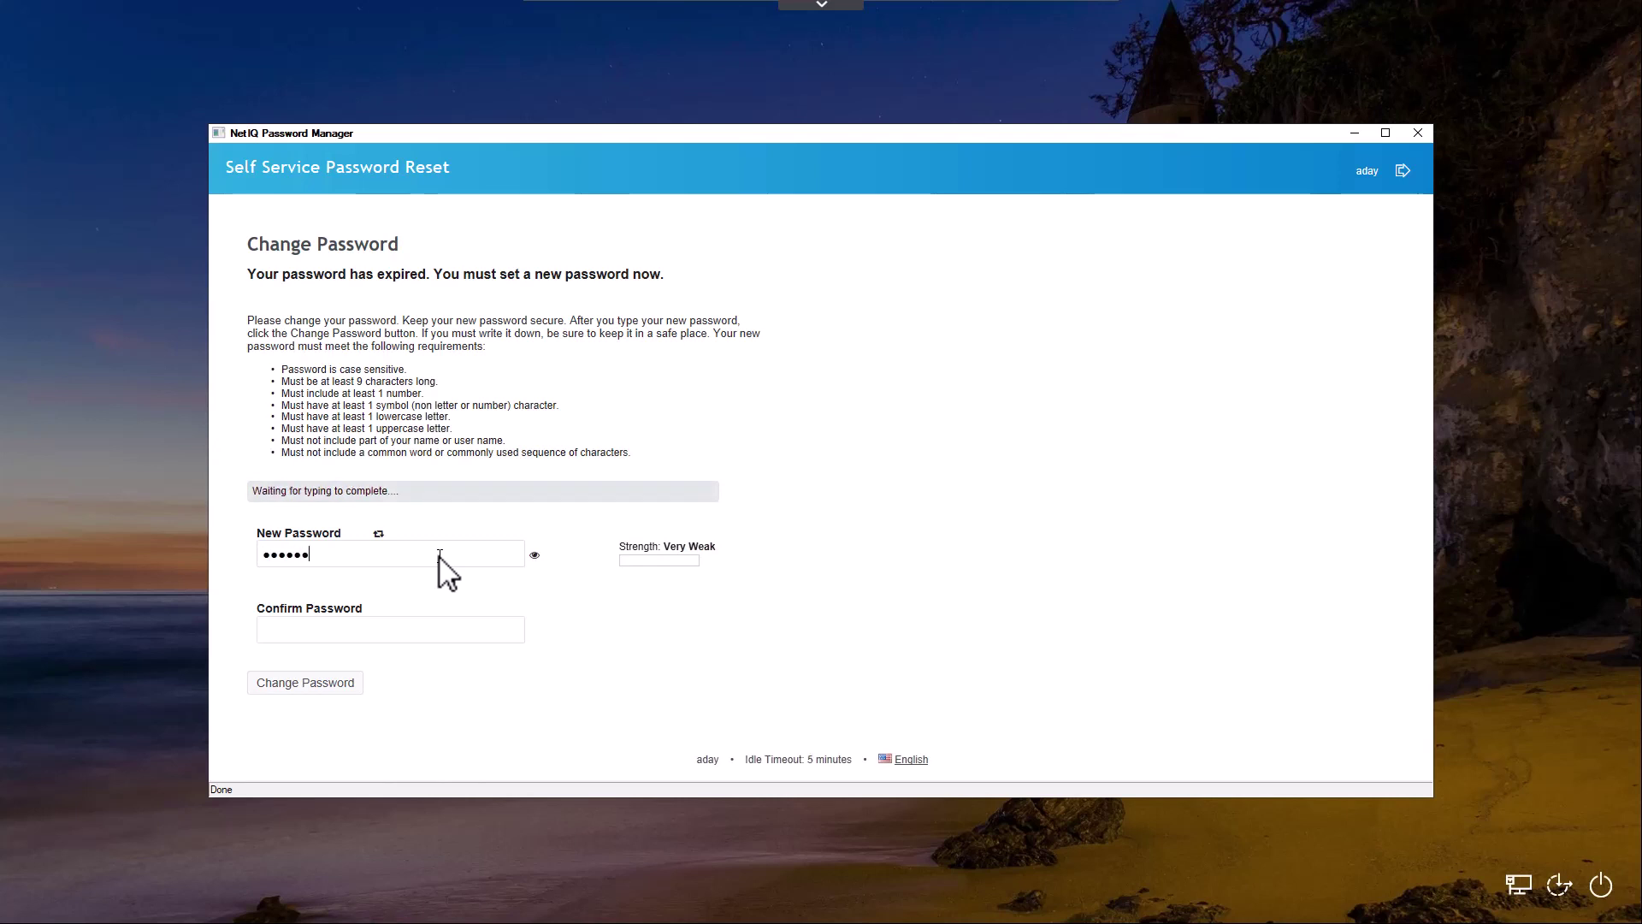
pyautogui.write('*')
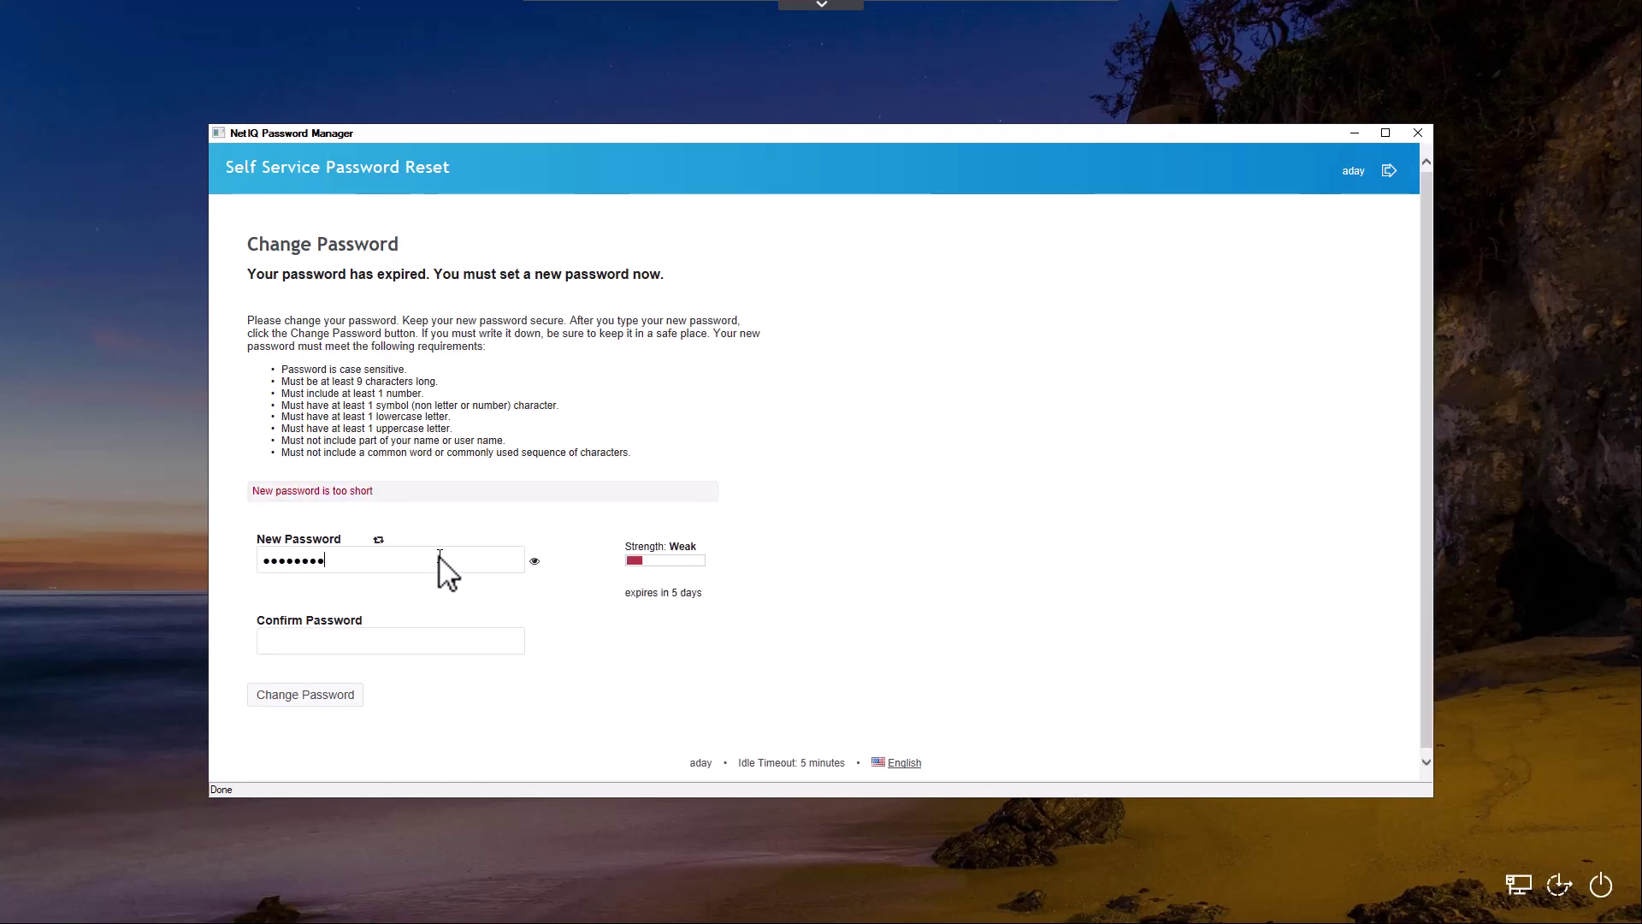
pyautogui.write('**')
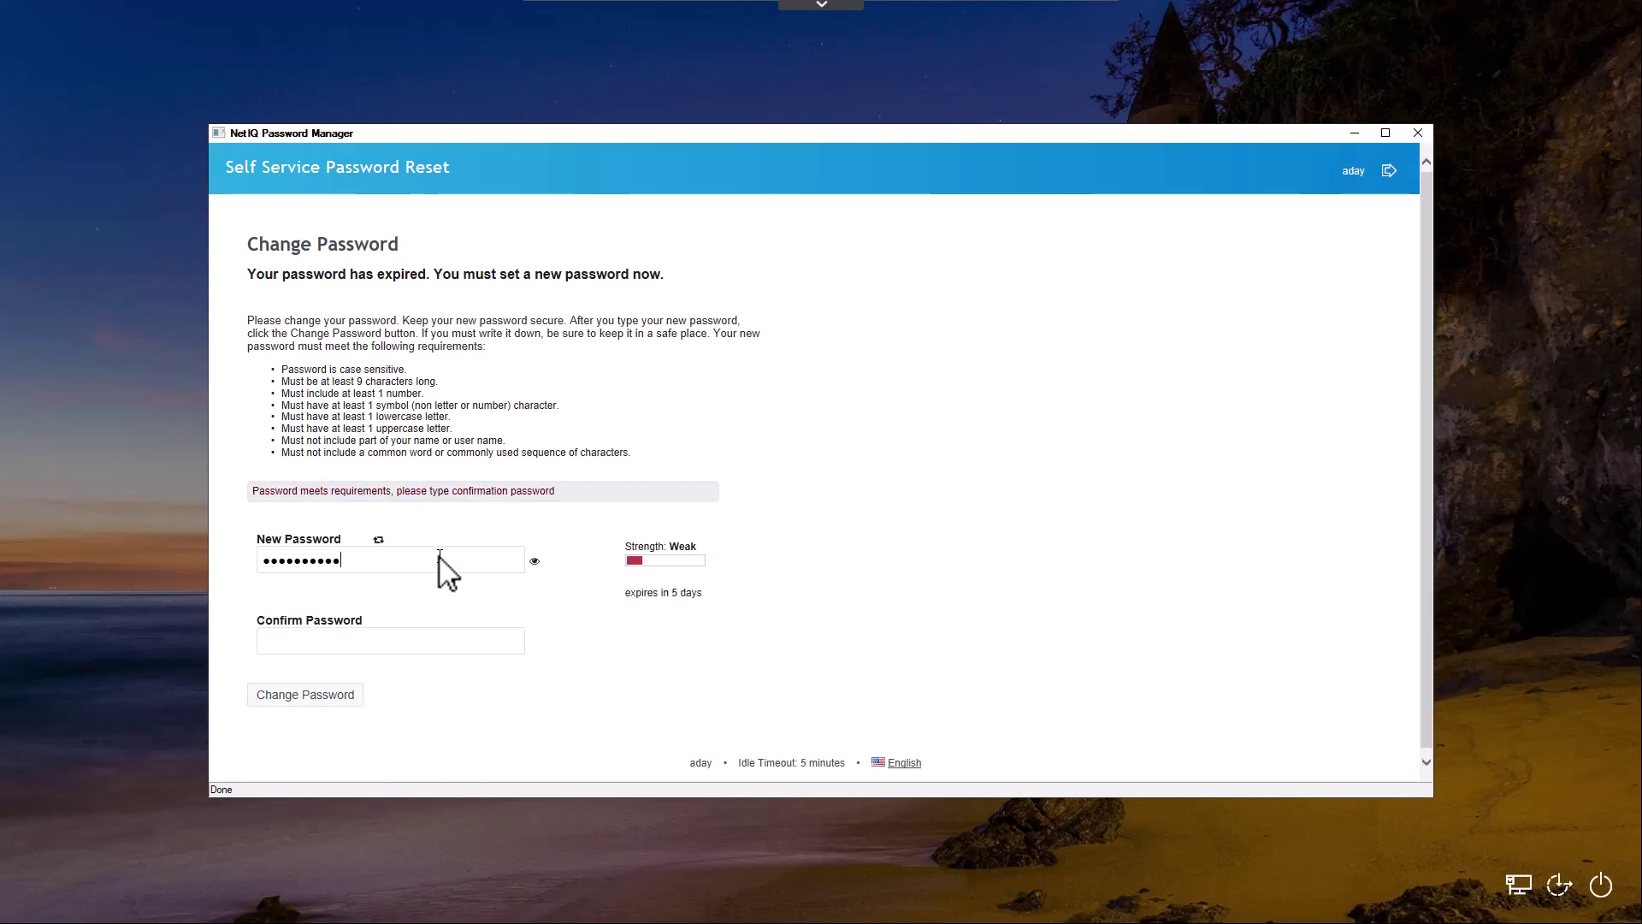
pyautogui.write('***')
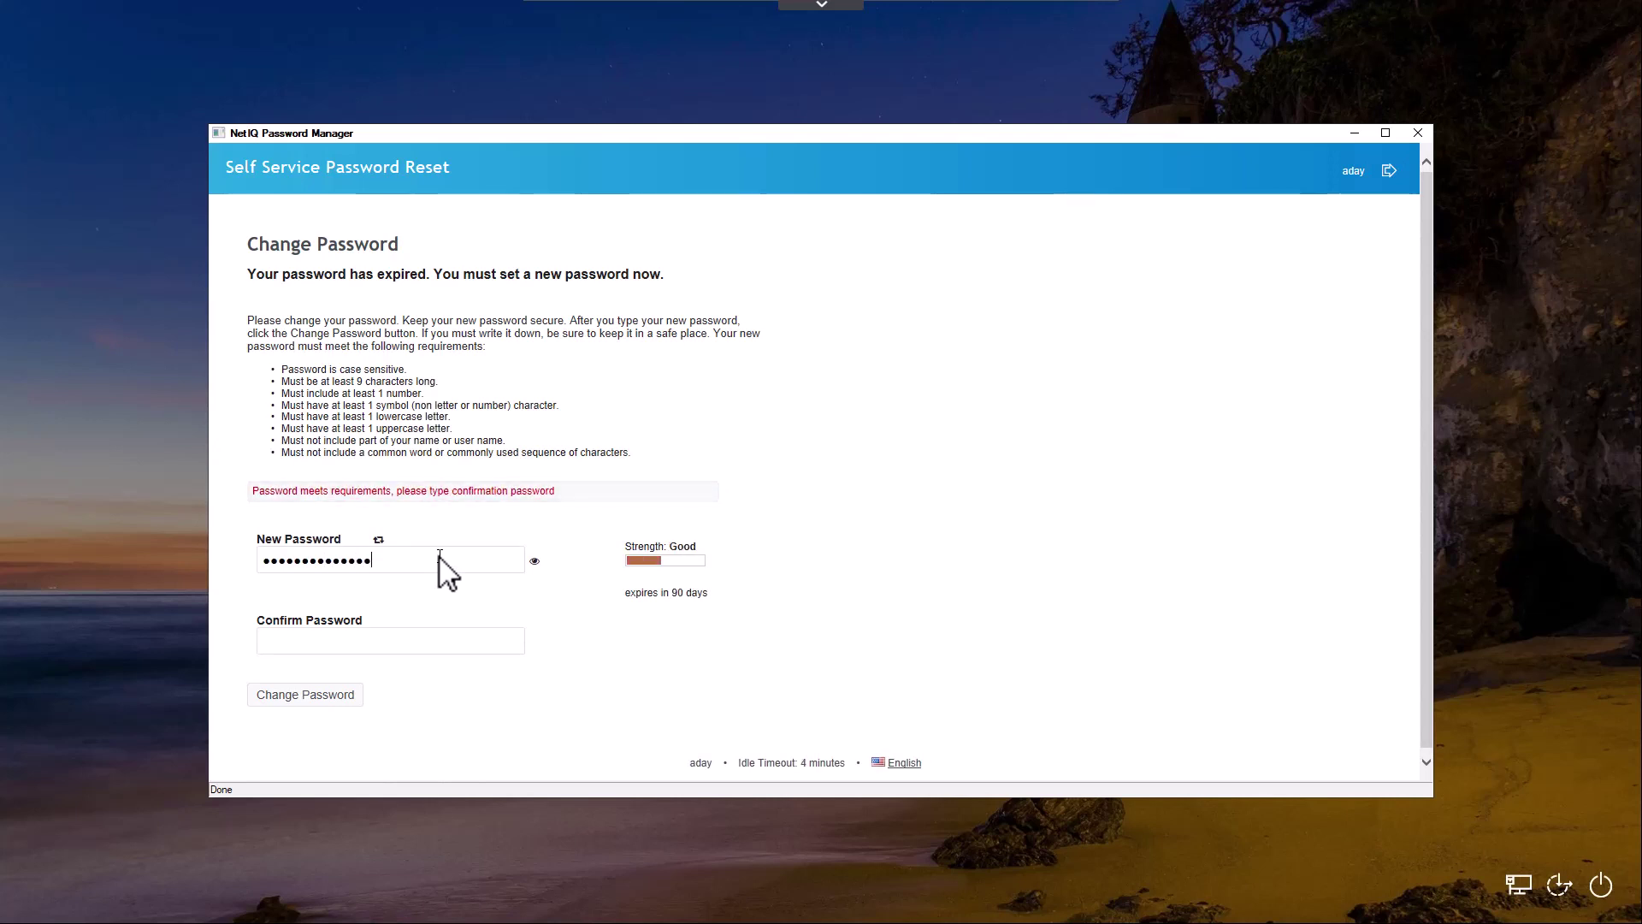
# Retype the new password in Confirm Password and submit the change
pyautogui.click(395, 643)
pyautogui.write('•')
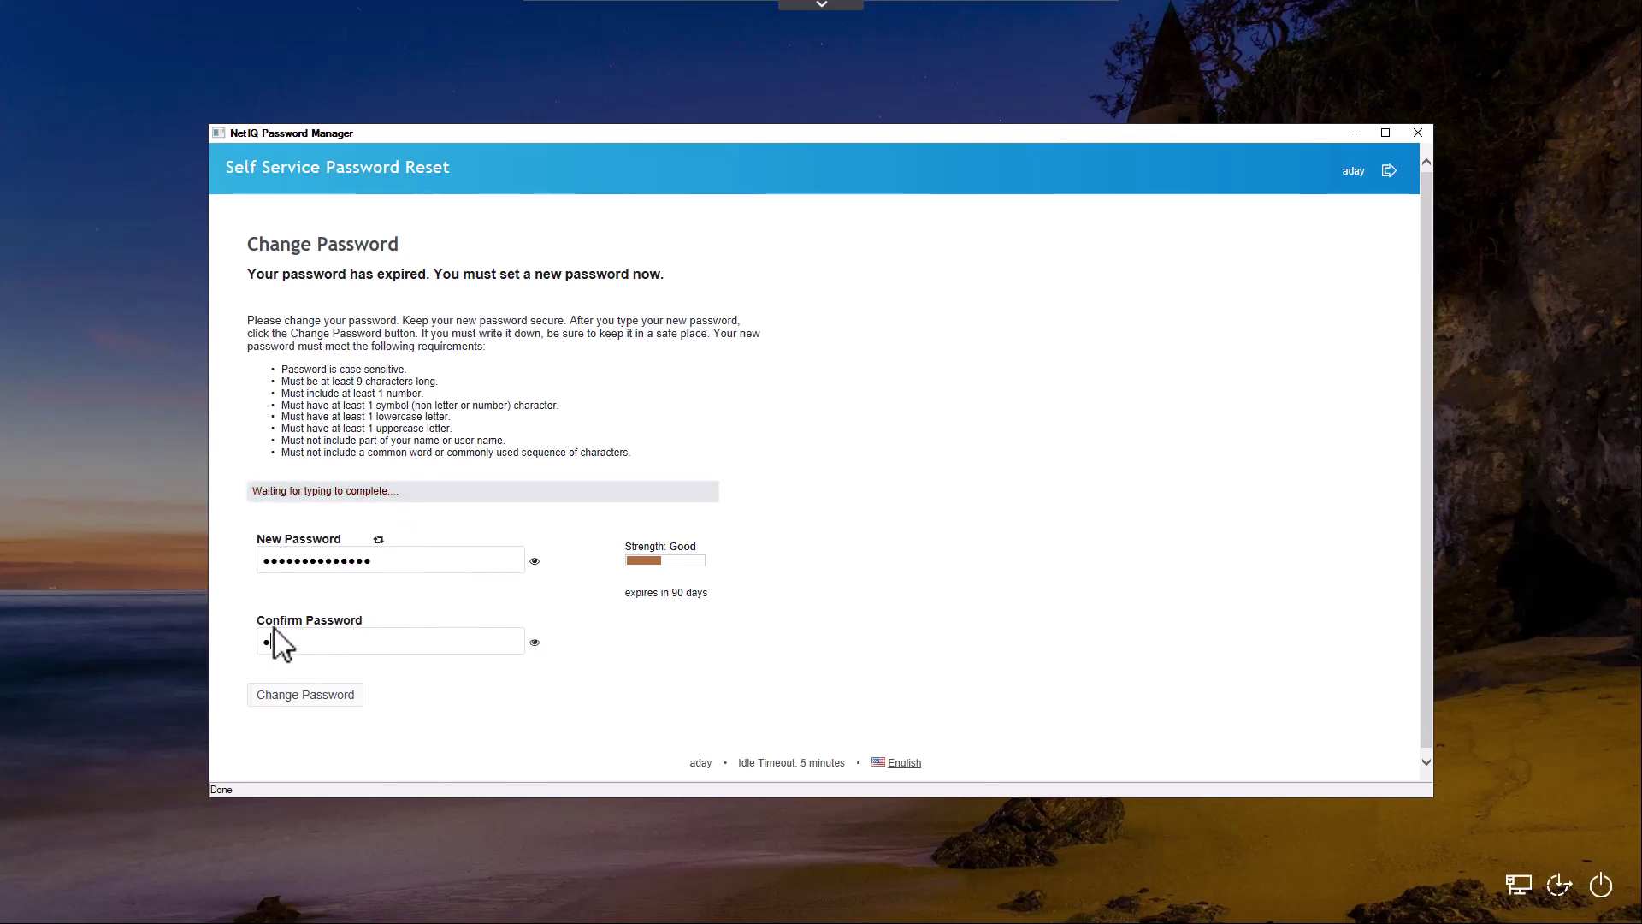
pyautogui.write('••••••')
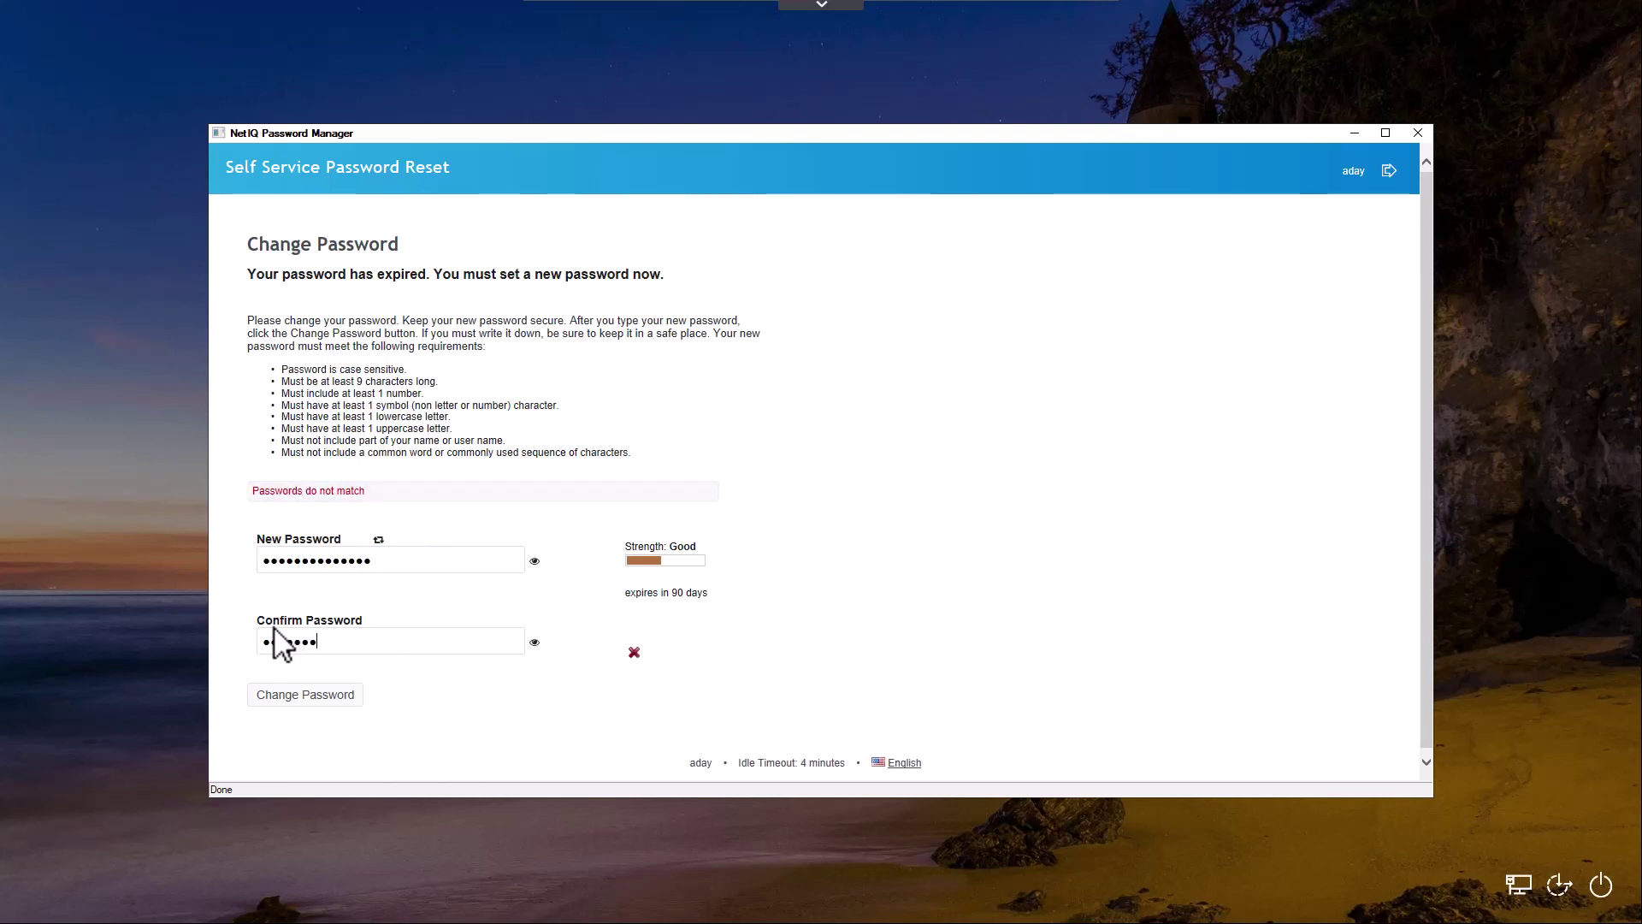
pyautogui.write('•••••')
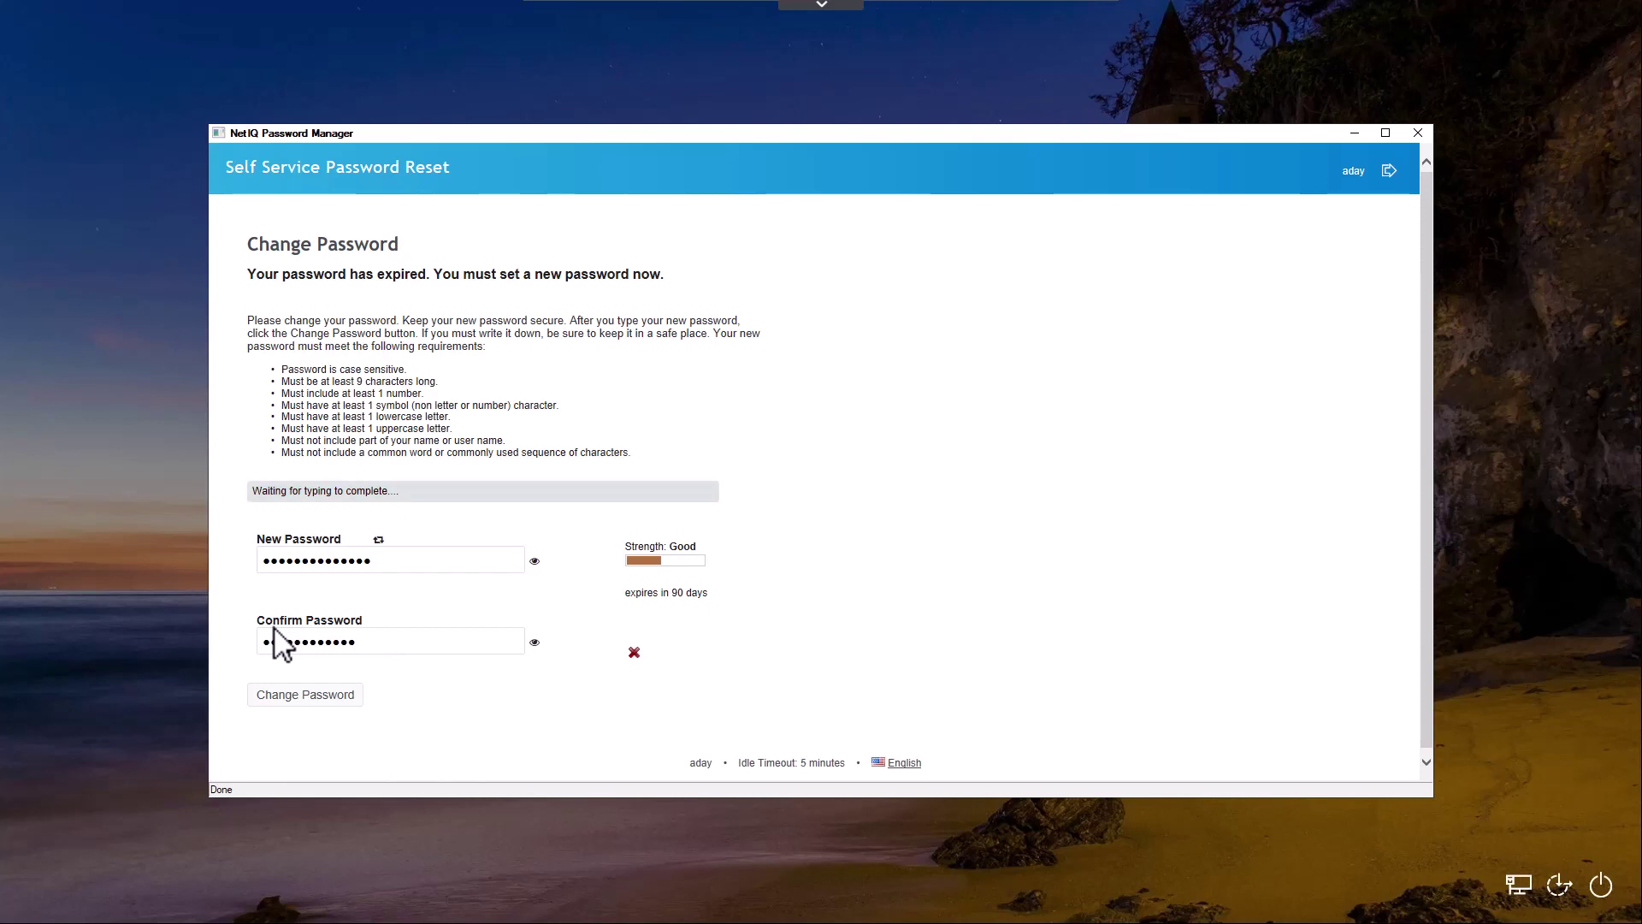
pyautogui.write('••')
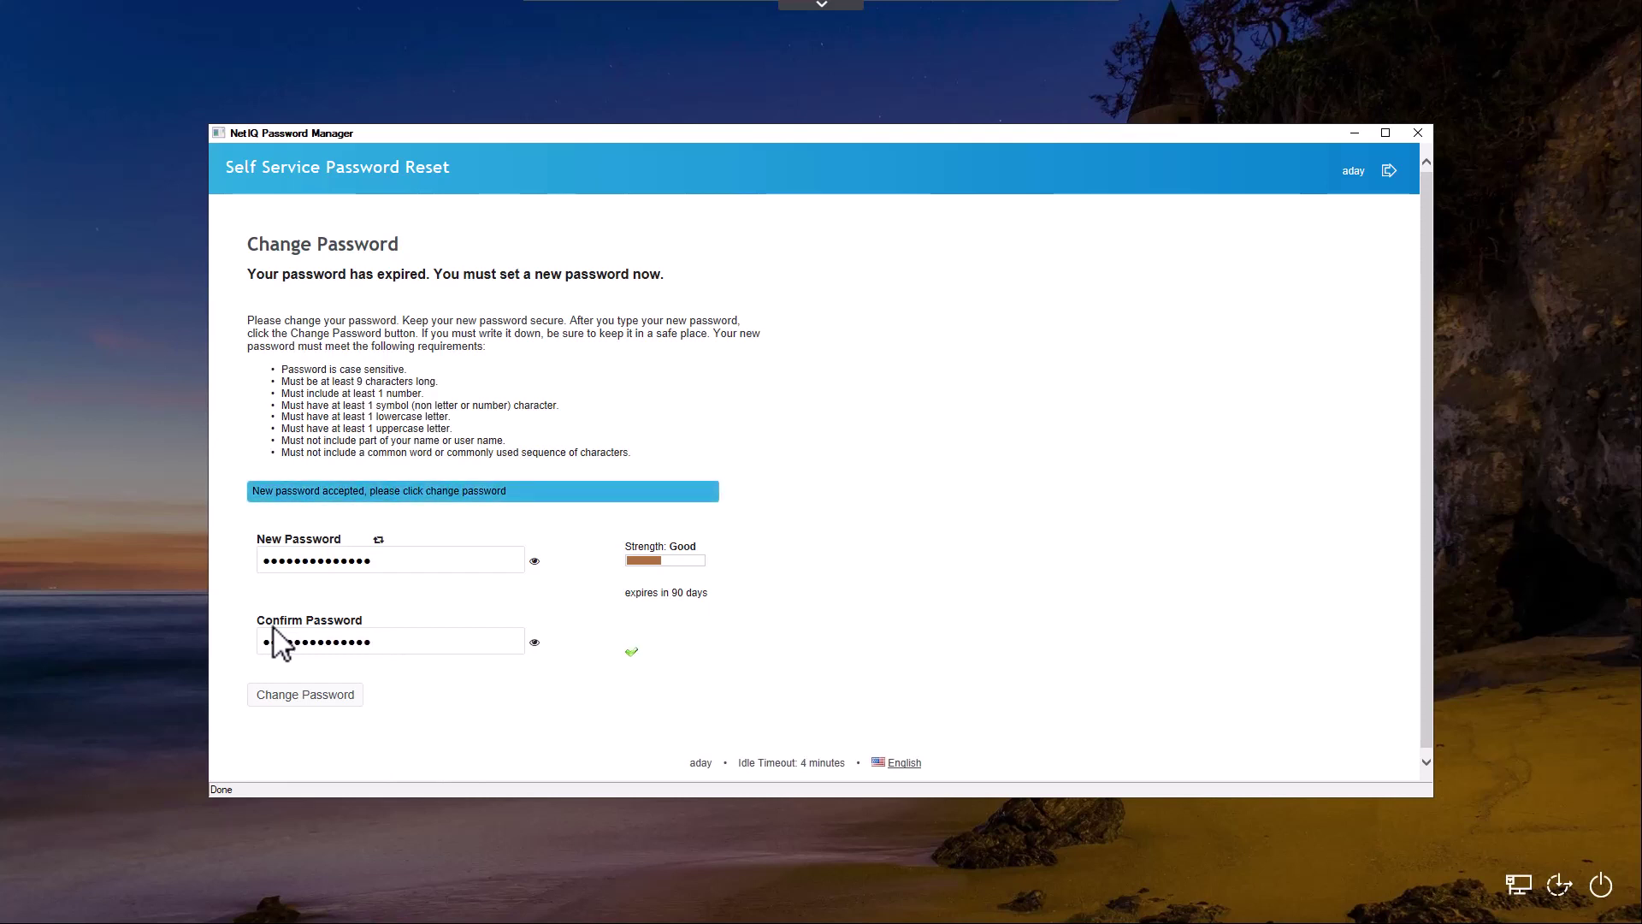
pyautogui.click(305, 701)
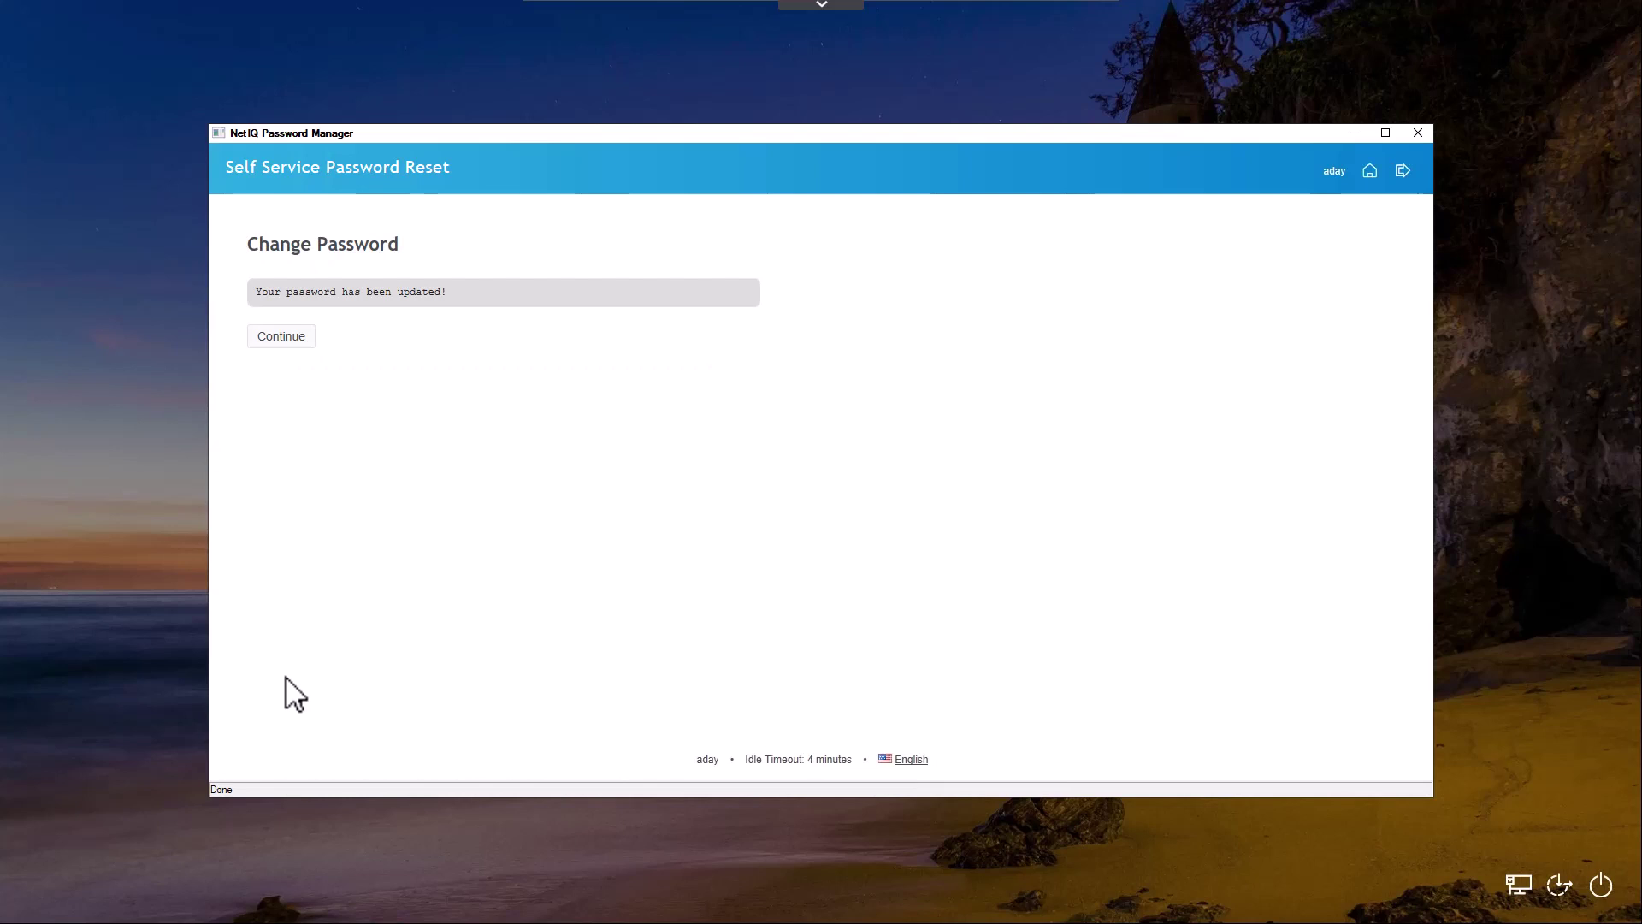
# Dismiss the password-updated confirmation and sign in to the XFDEMO account with the new password
pyautogui.click(272, 340)
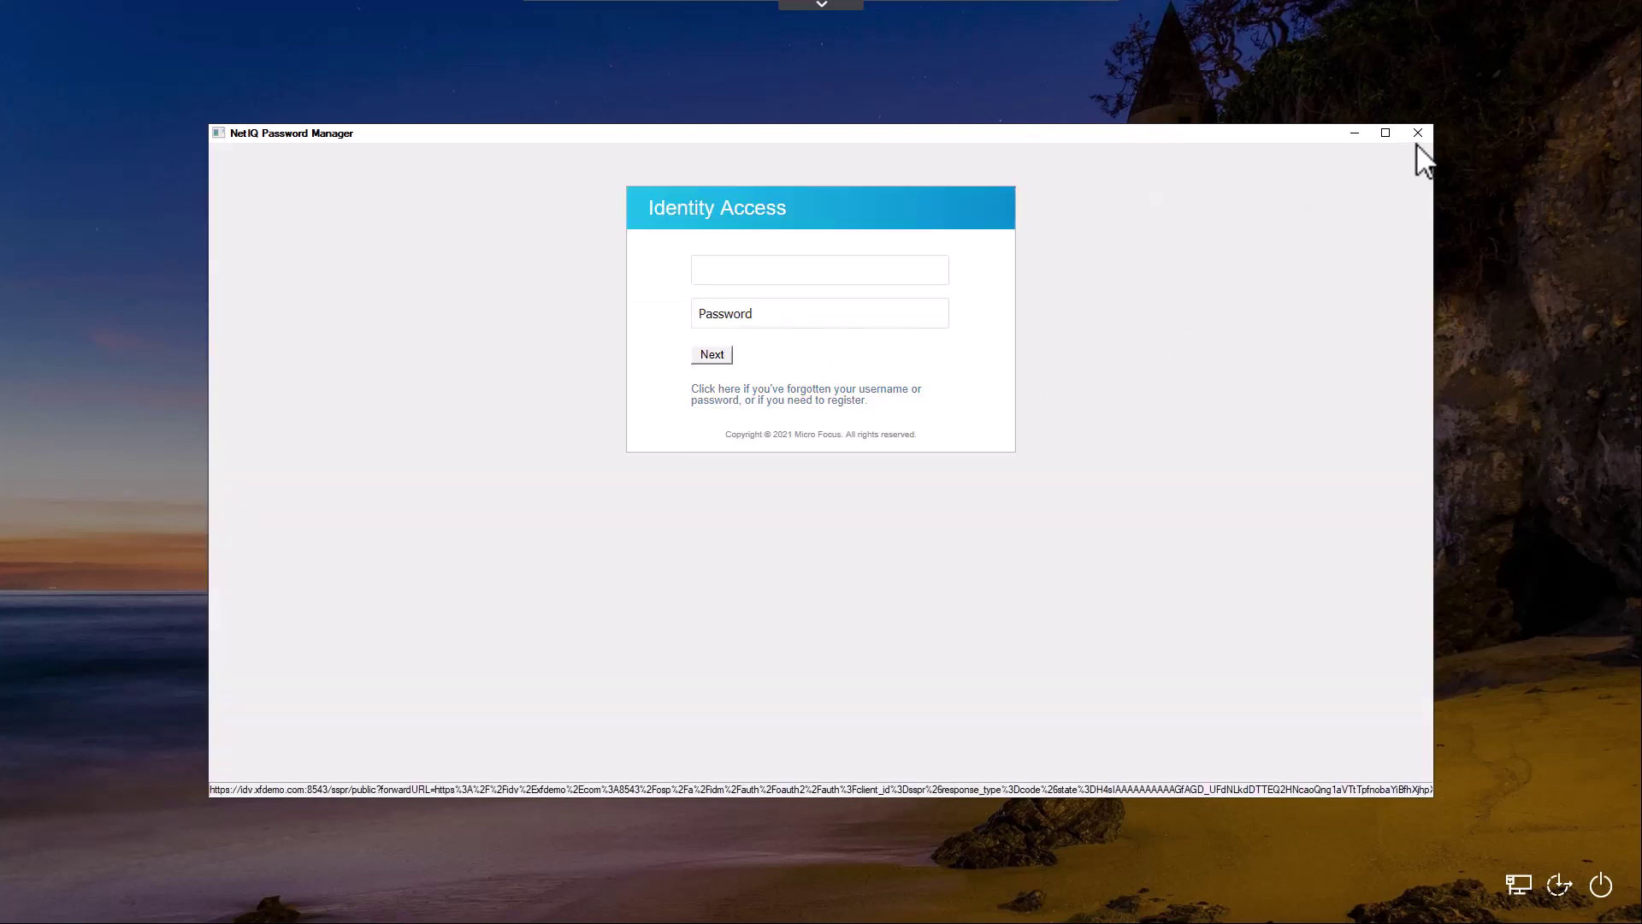
pyautogui.click(1417, 134)
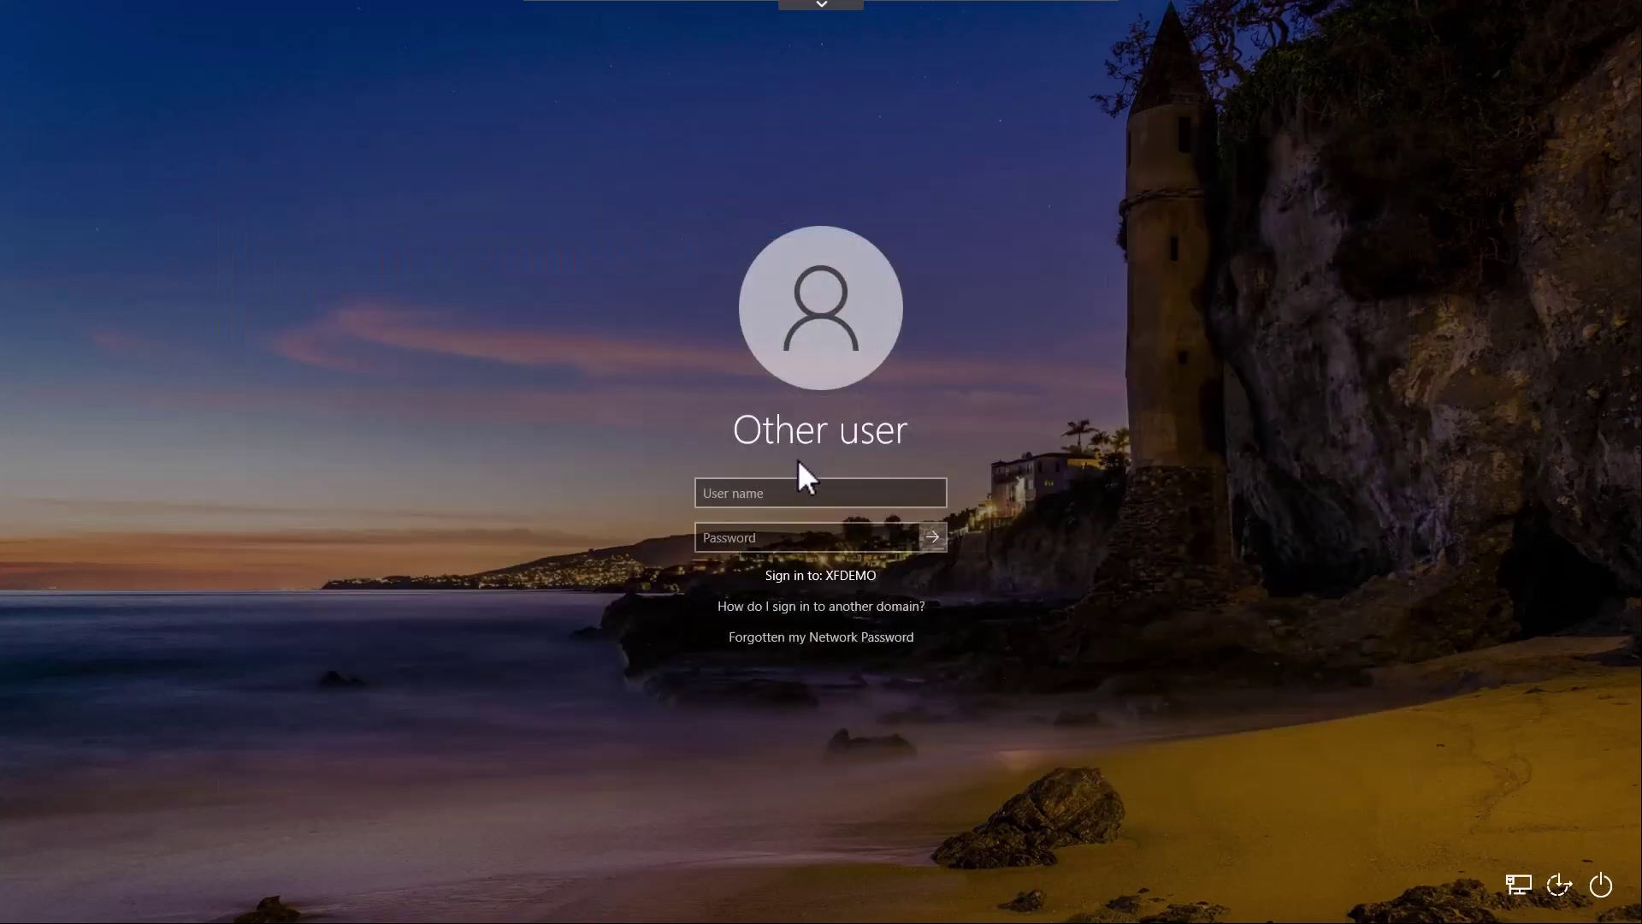
pyautogui.click(787, 491)
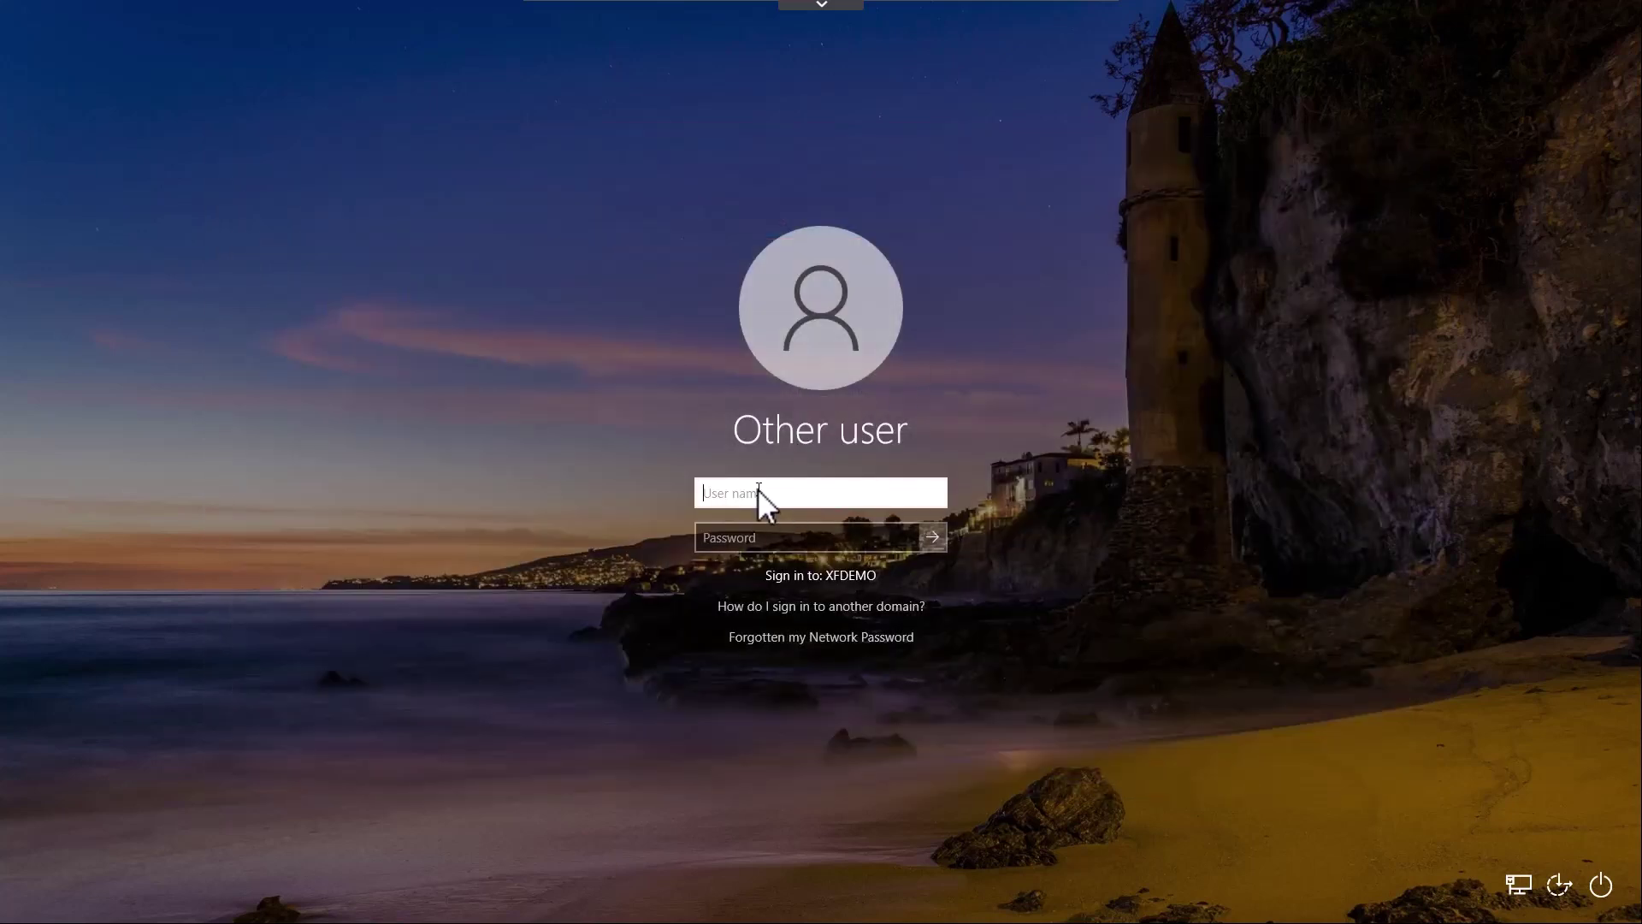
pyautogui.press('Tab')
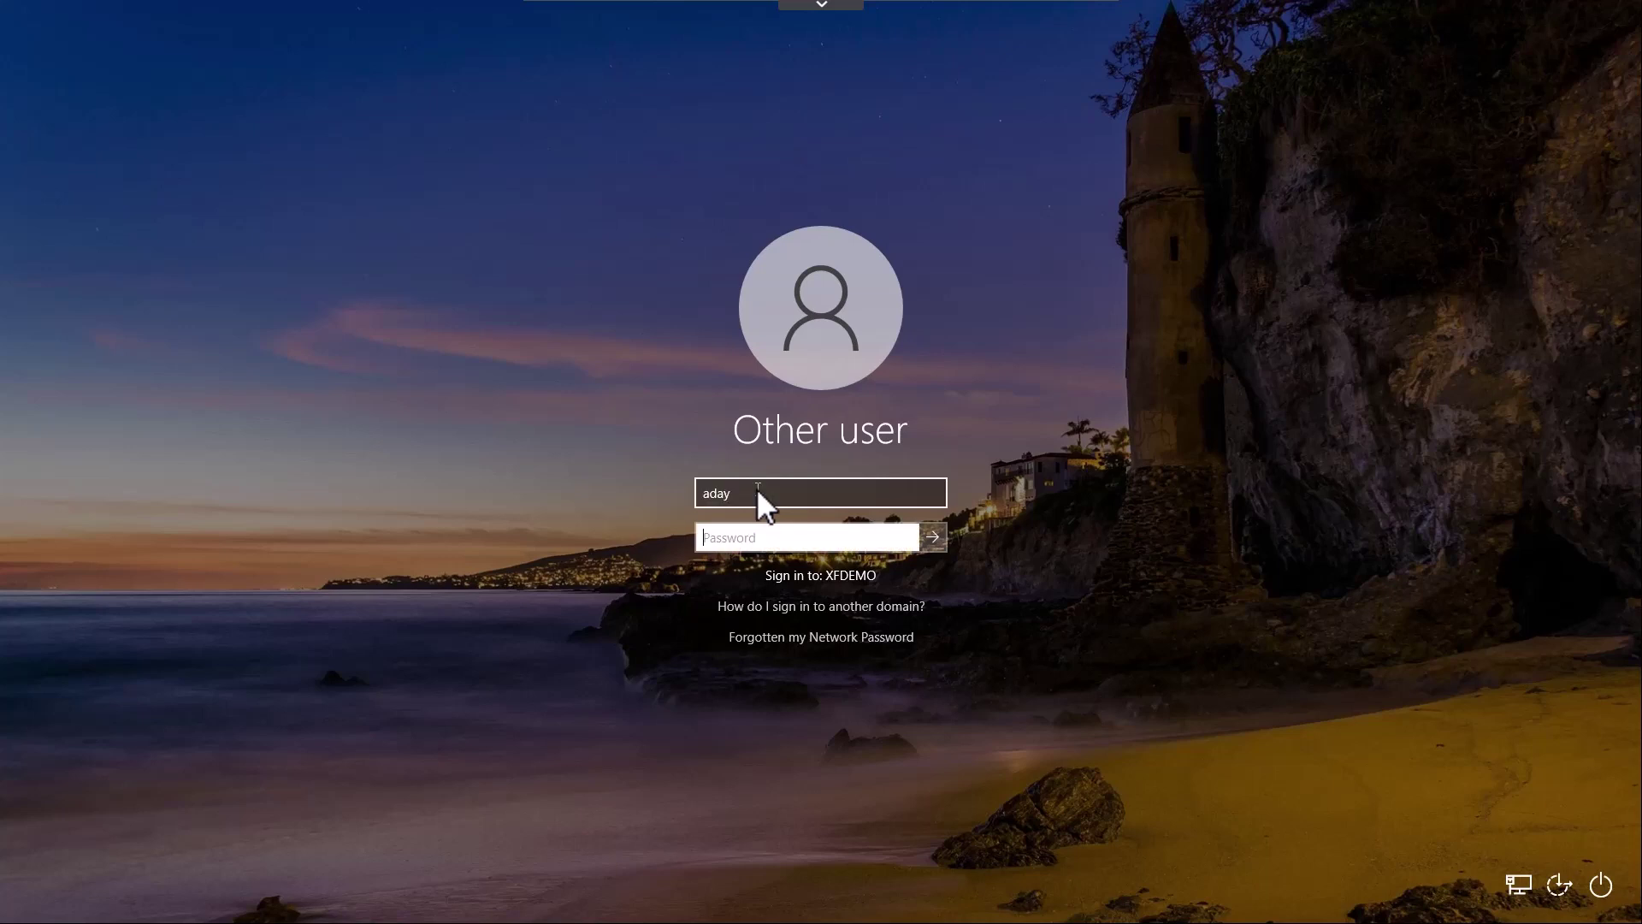
pyautogui.write('••••••••••••••')
pyautogui.press('Return')
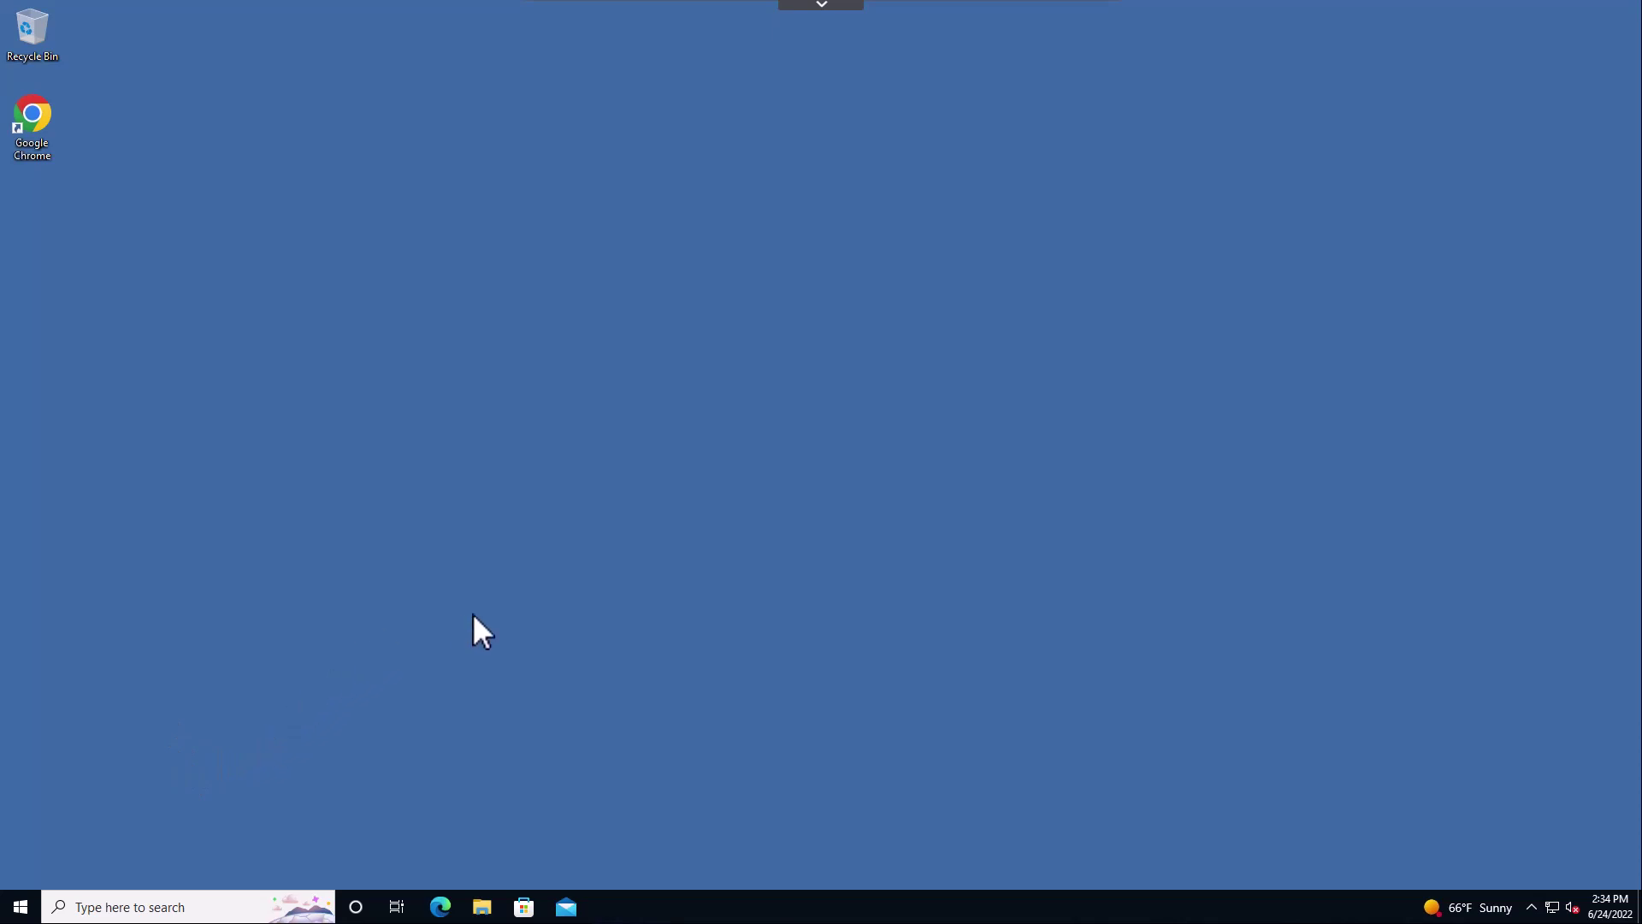
# Send Ctrl+Alt+Del from the remote toolbar and choose Change a password
pyautogui.click(818, 7)
pyautogui.click(696, 15)
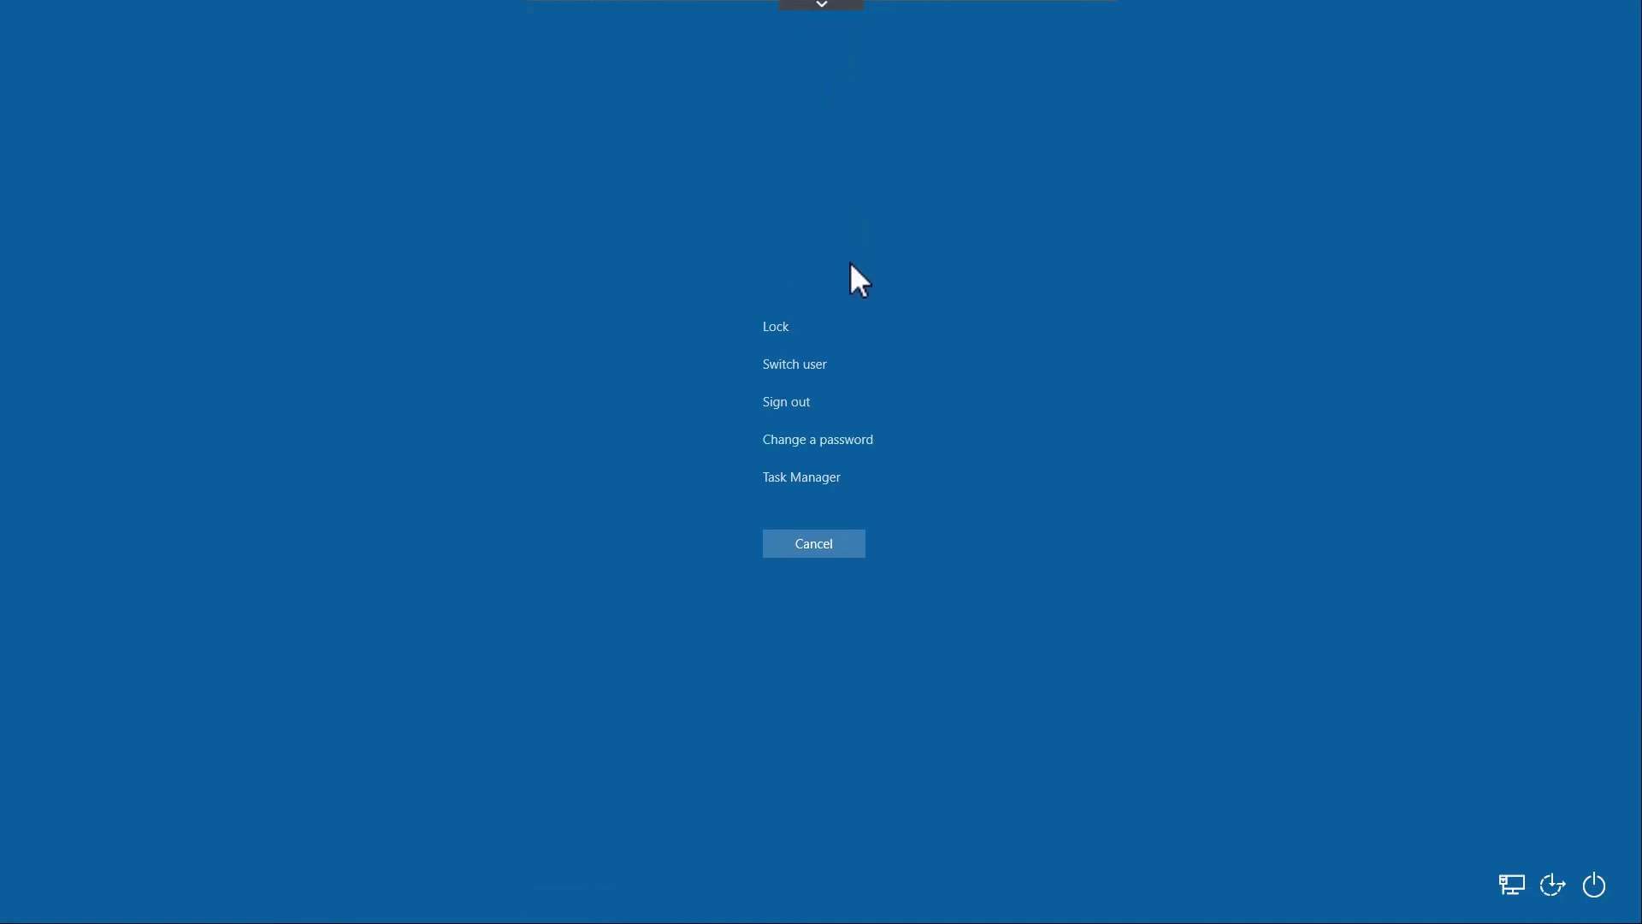
pyautogui.click(854, 442)
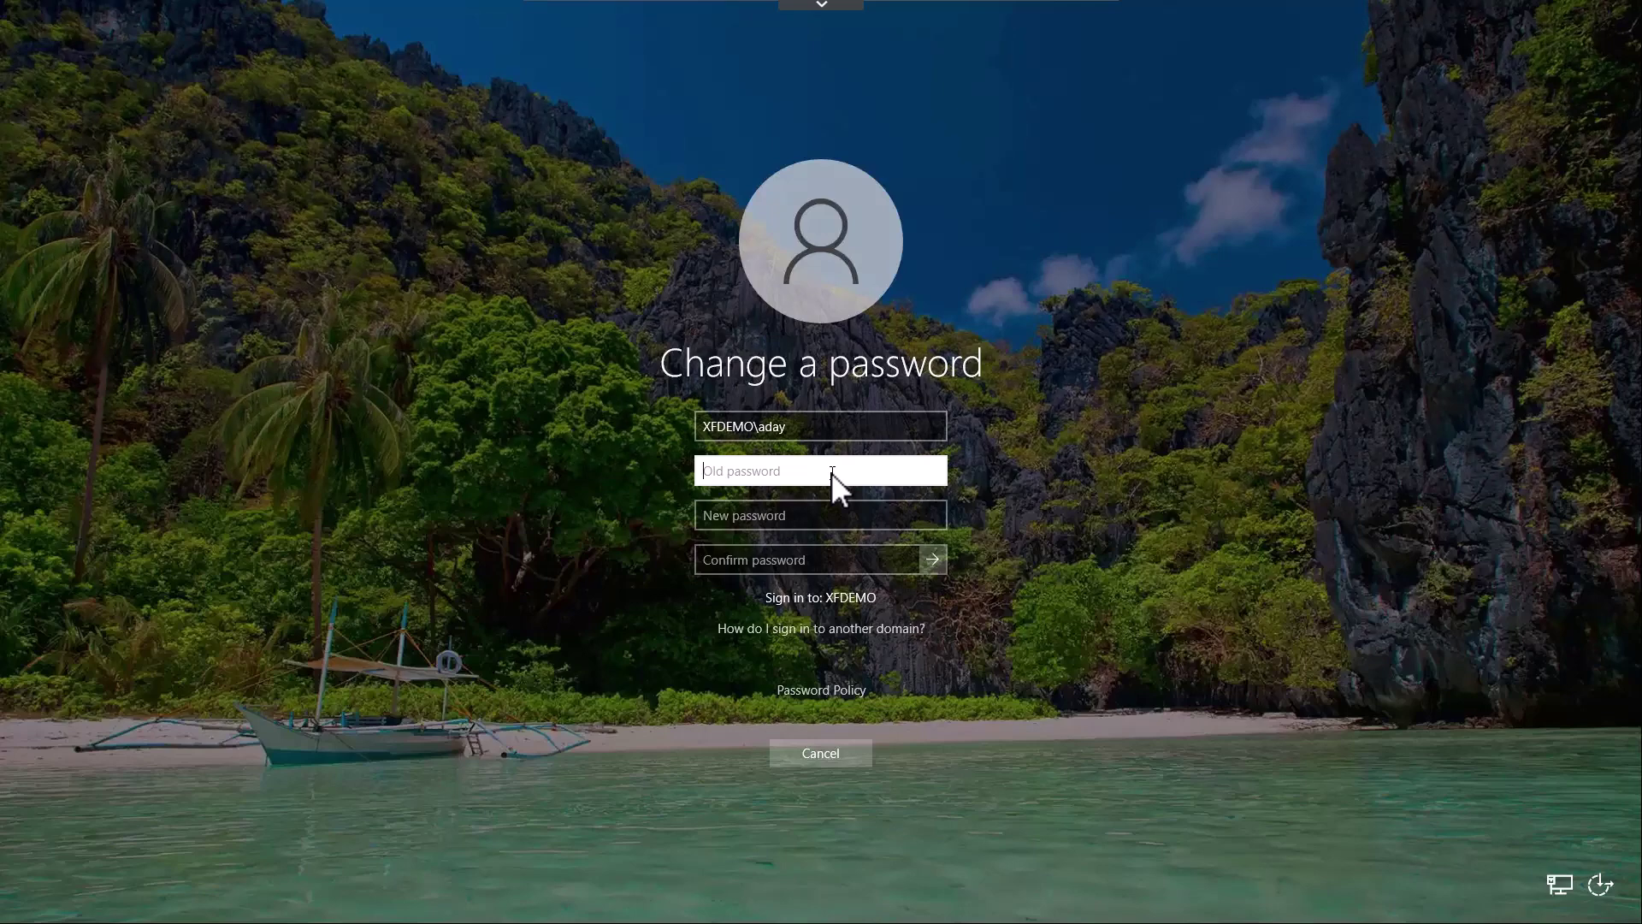
# Enter the old password, the new password, and its confirmation
pyautogui.write('•••••••••')
pyautogui.press('Tab')
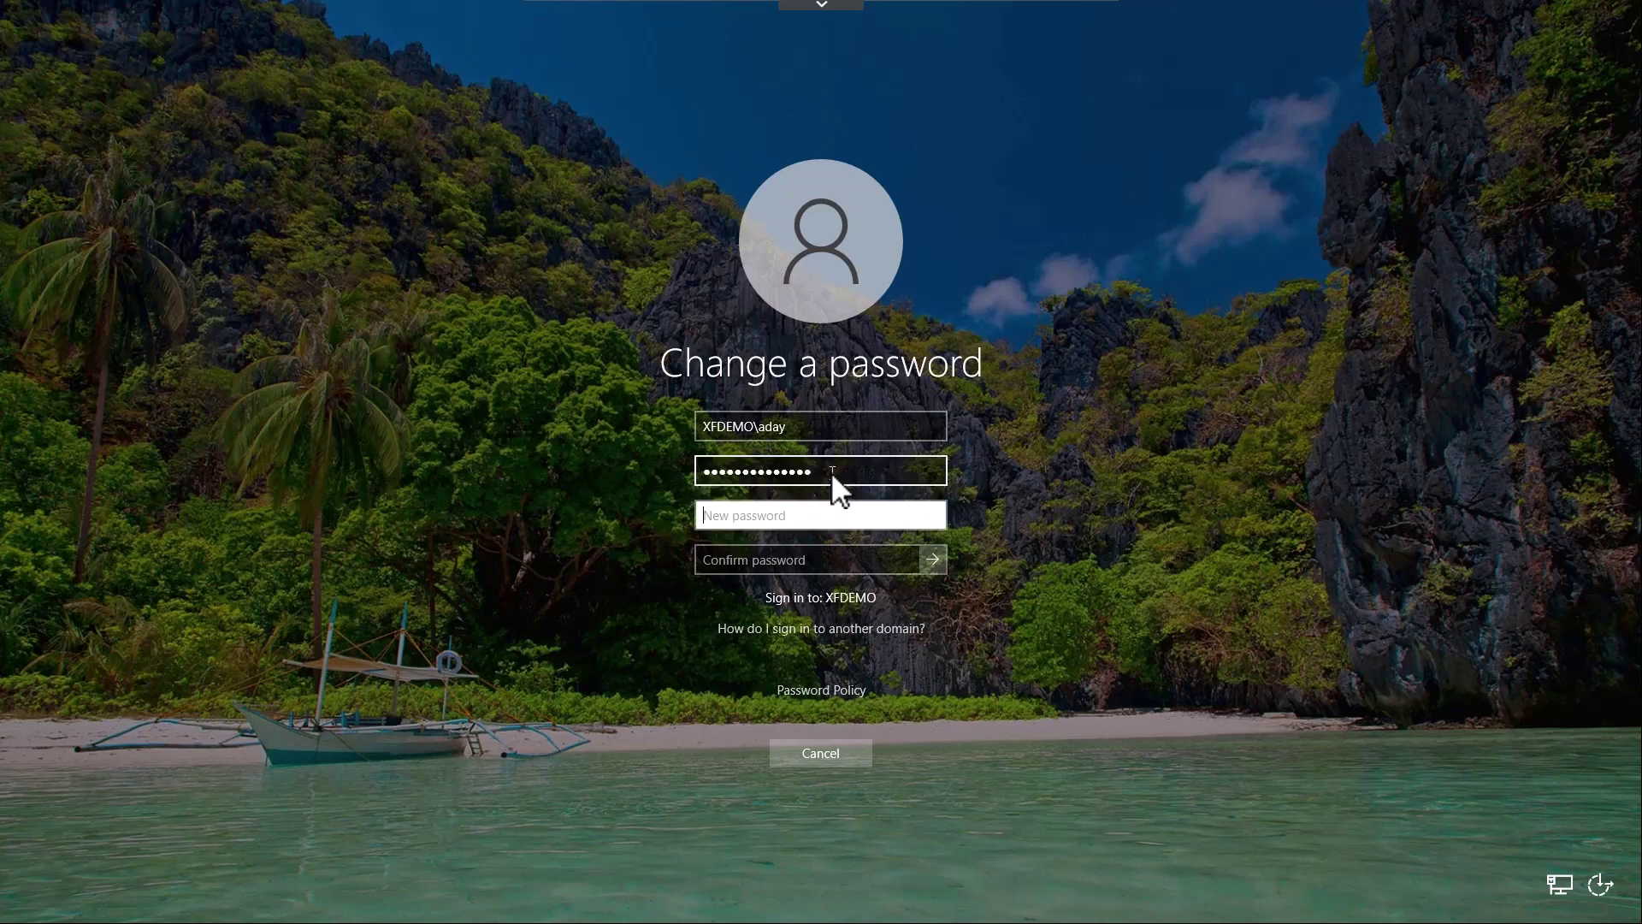
pyautogui.write('•••••••••••')
pyautogui.press('Tab')
pyautogui.write('•••••')
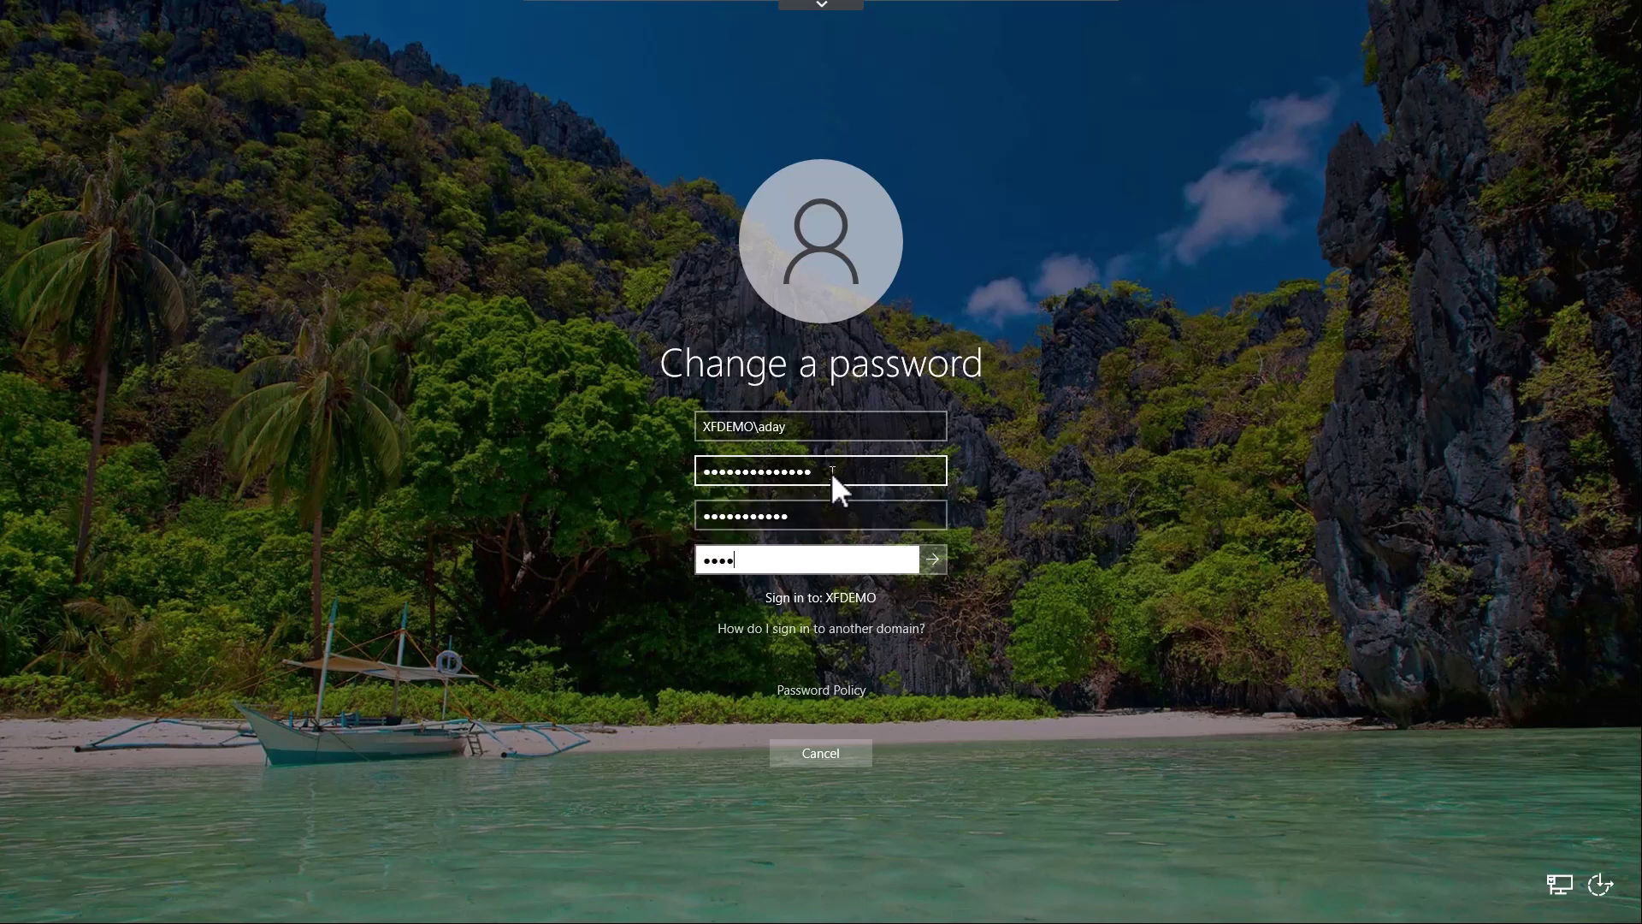
pyautogui.write('••••••')
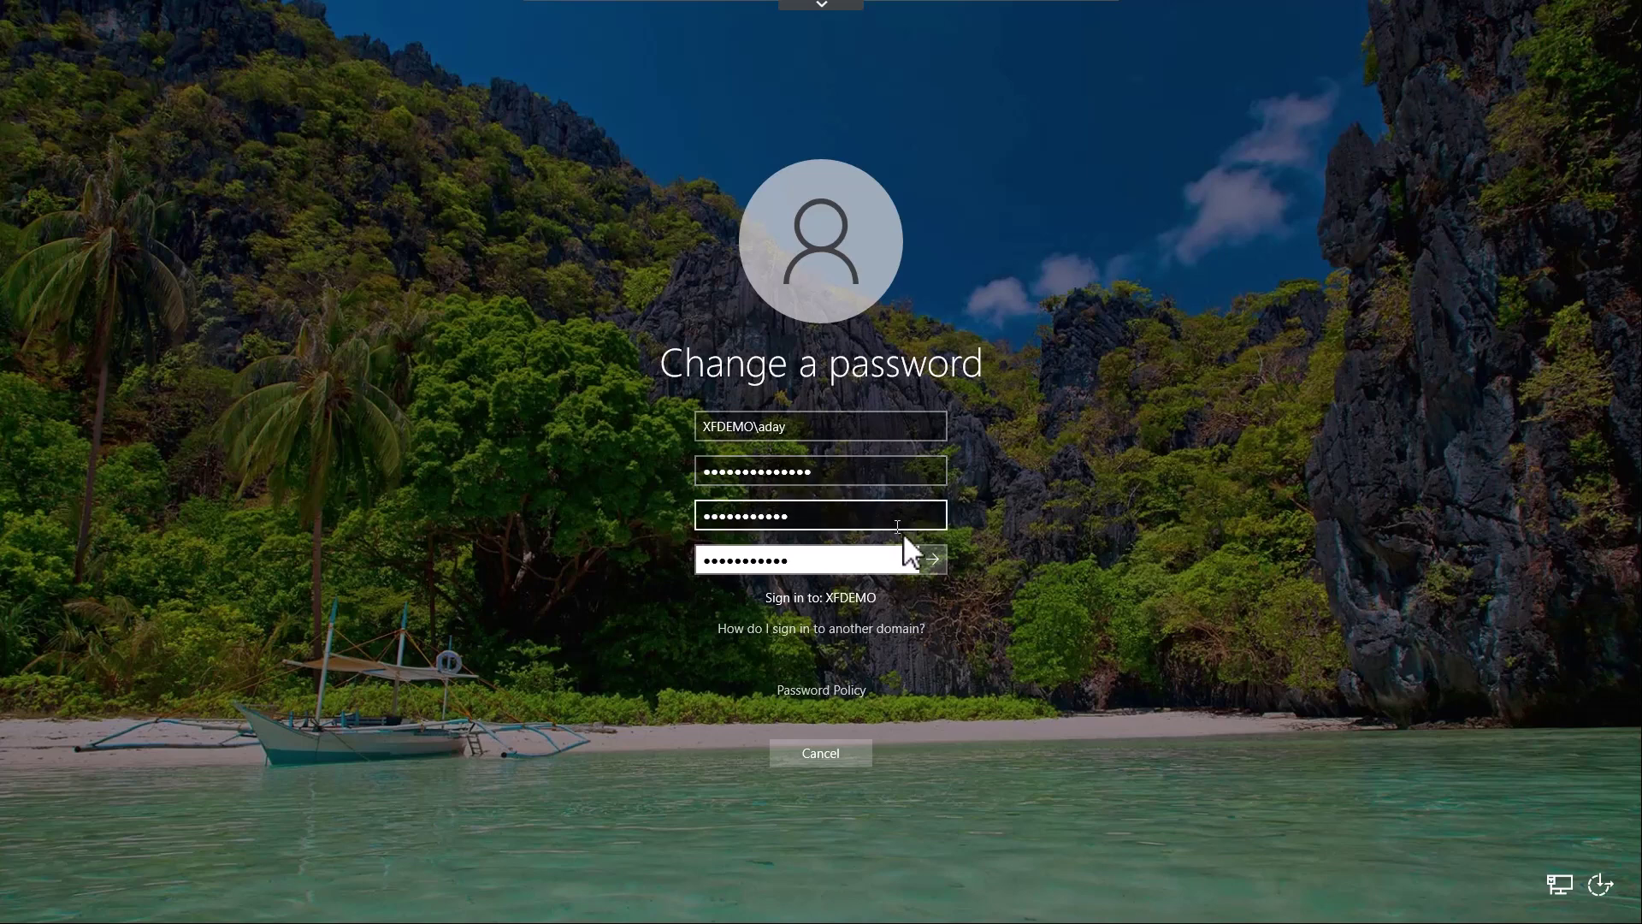
# Submit the password change, then show the Start menu's account options including Sign out
pyautogui.click(933, 559)
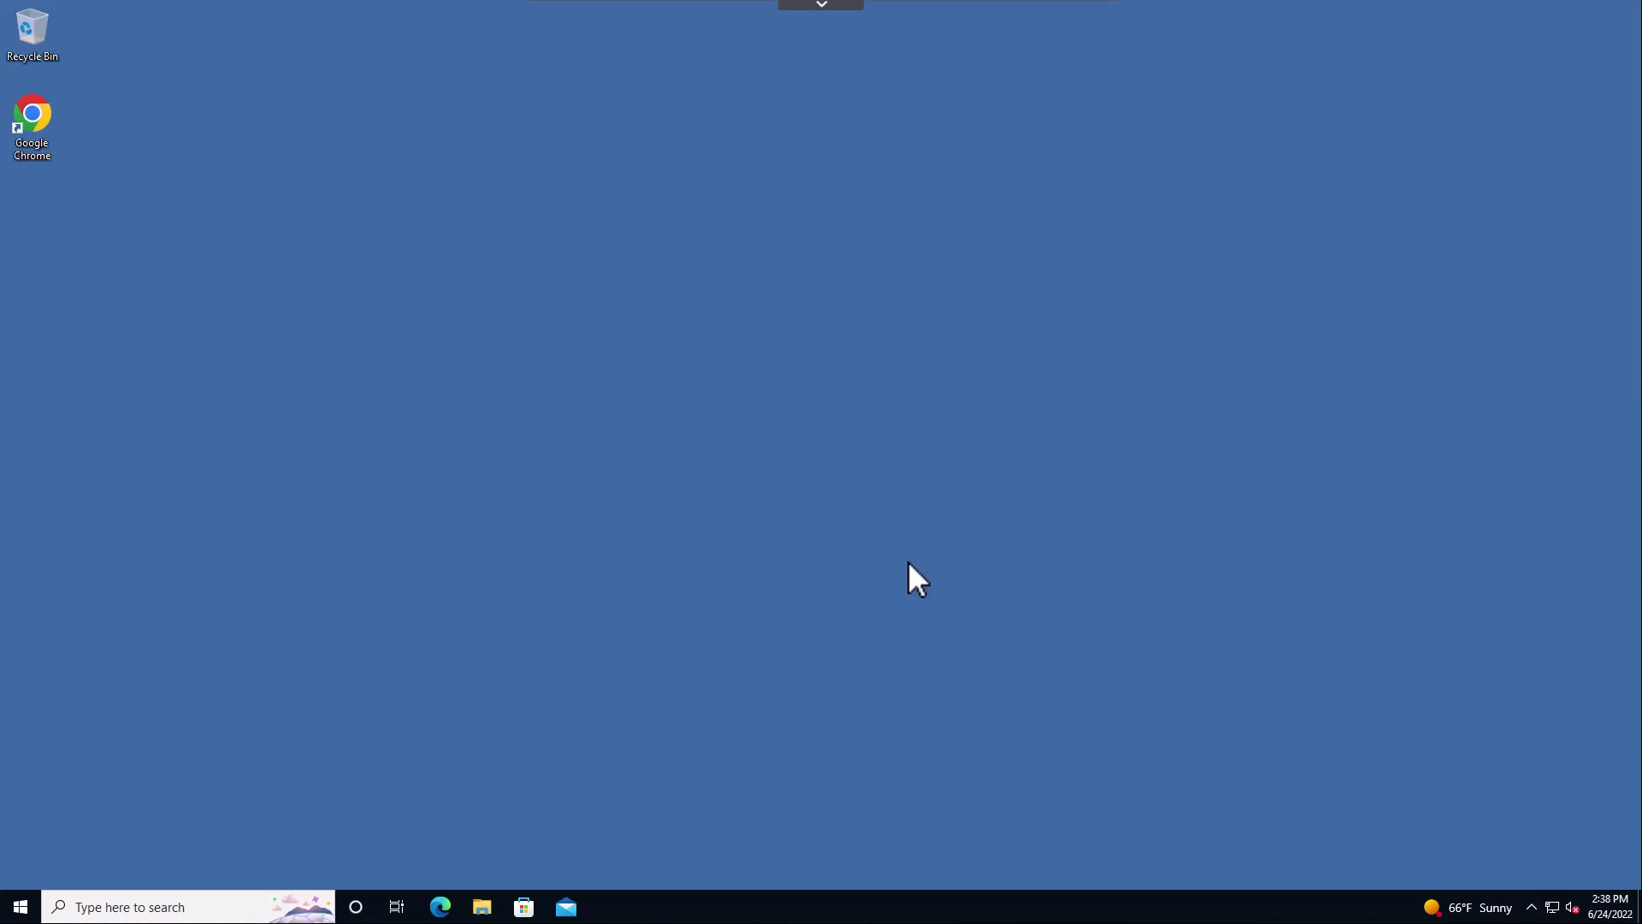
pyautogui.click(18, 904)
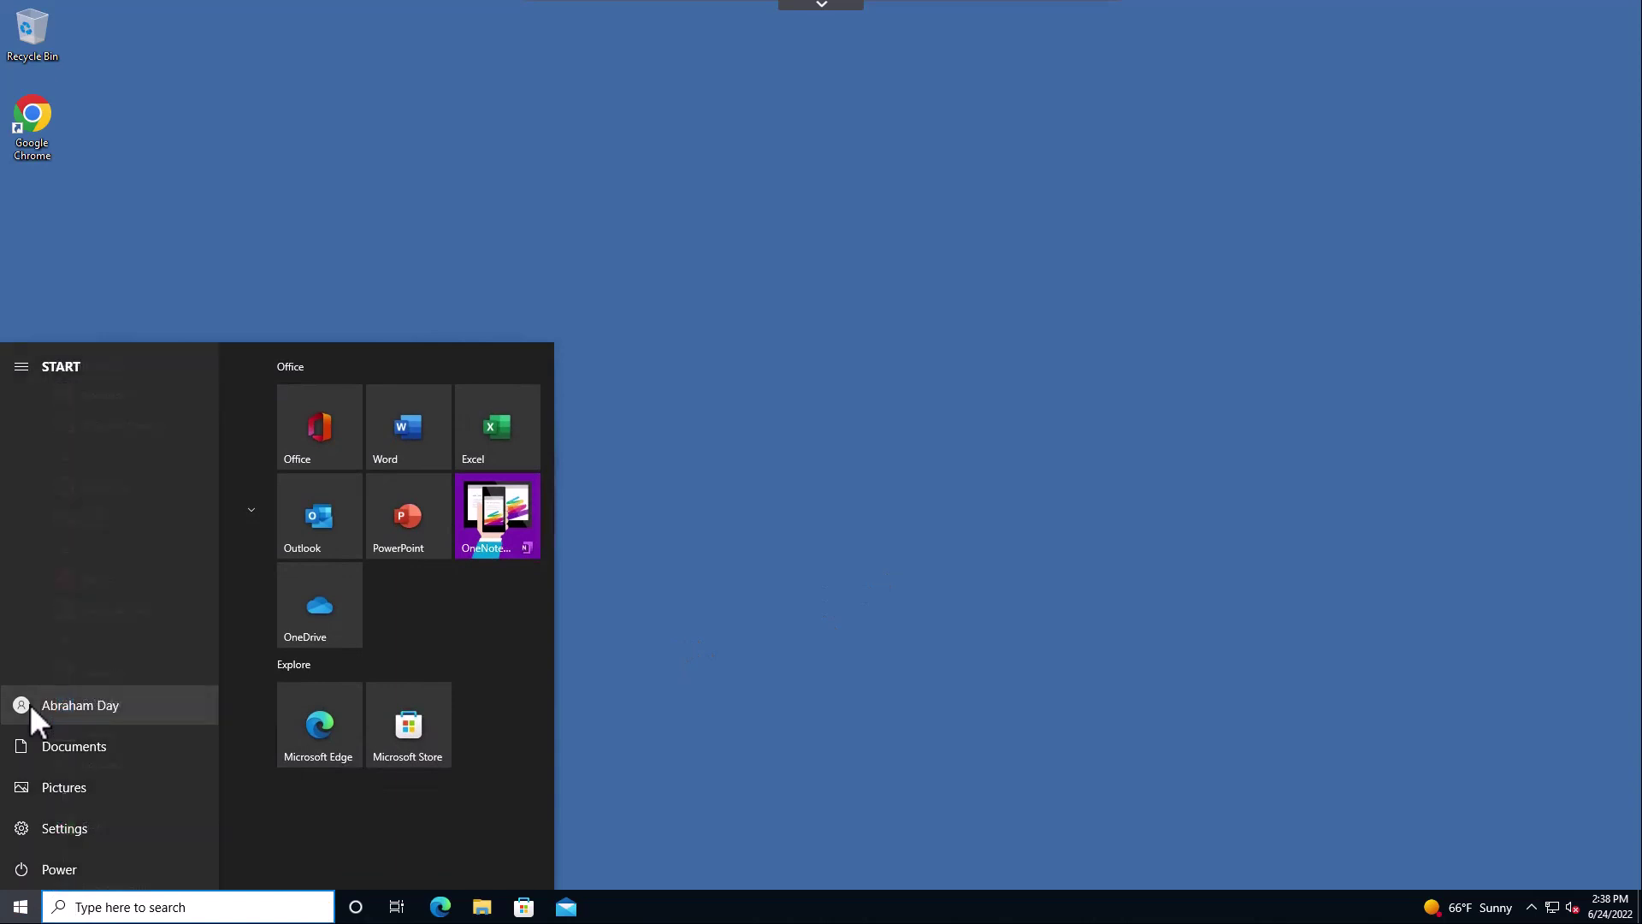
pyautogui.click(29, 705)
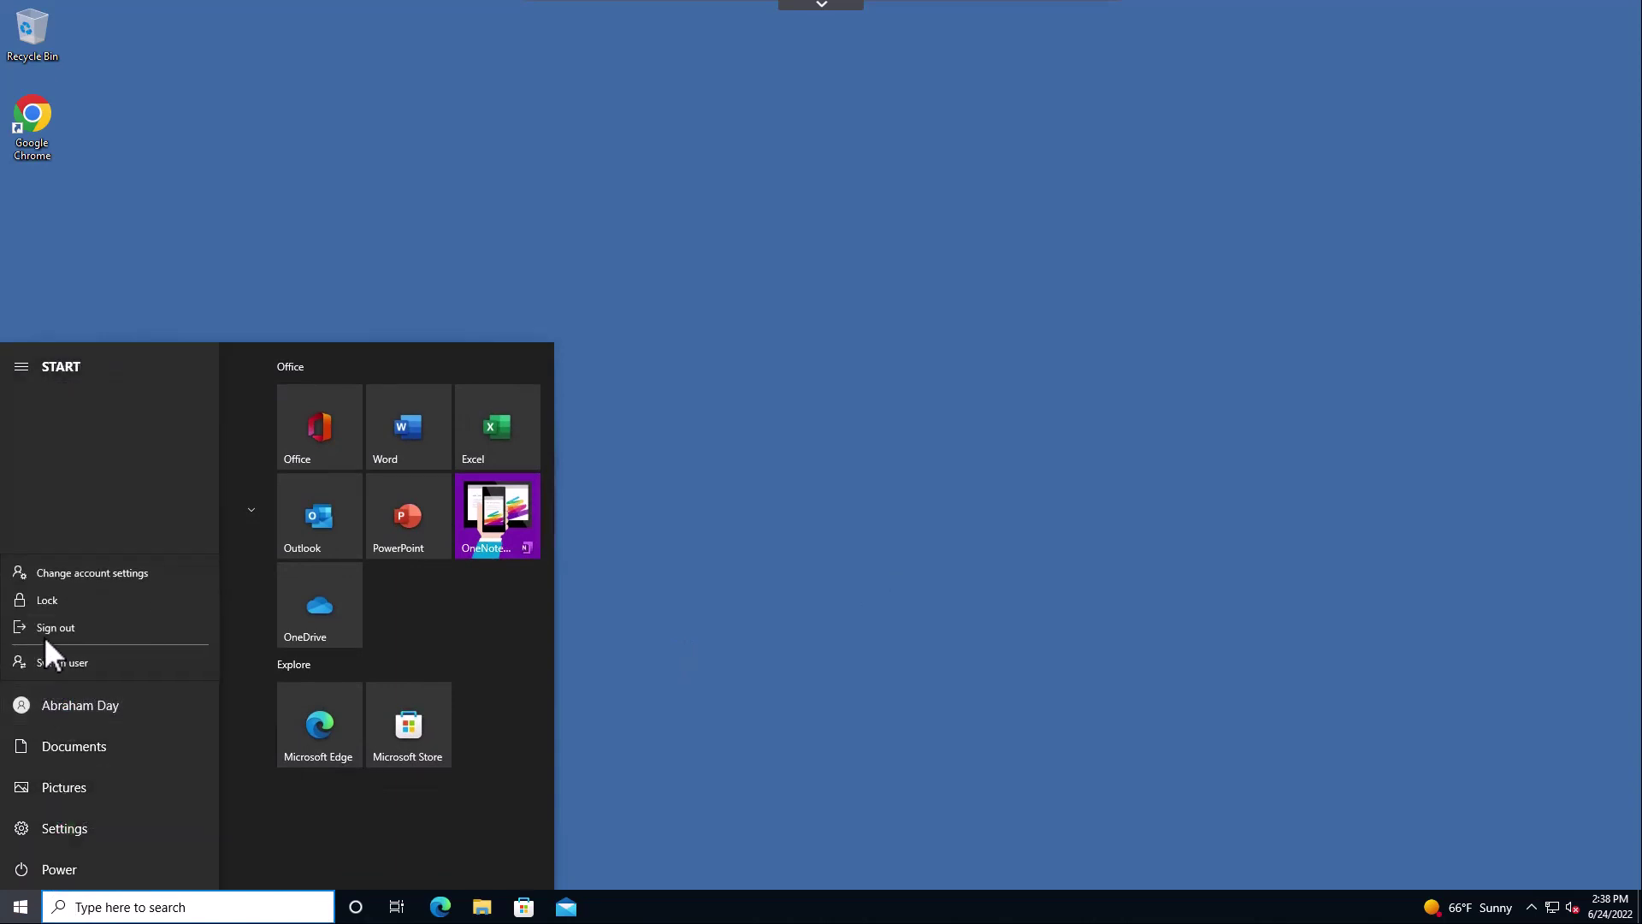